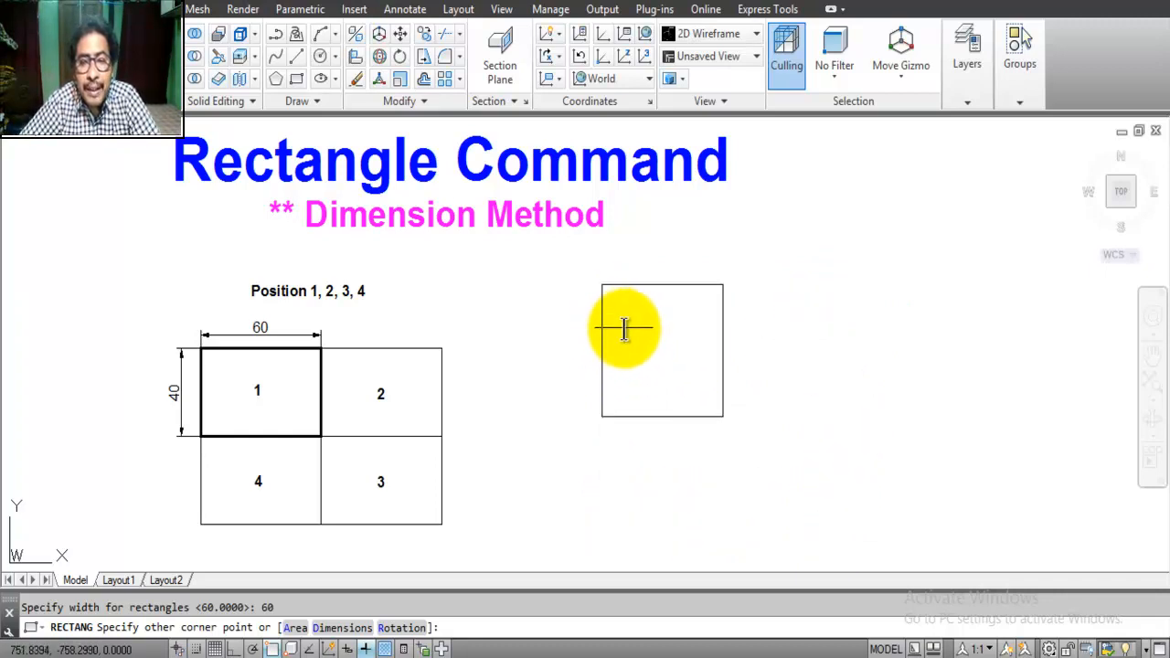
# - Place the 60 by 60 rectangle above and to the right of its first corner
pyautogui.click(651, 325)
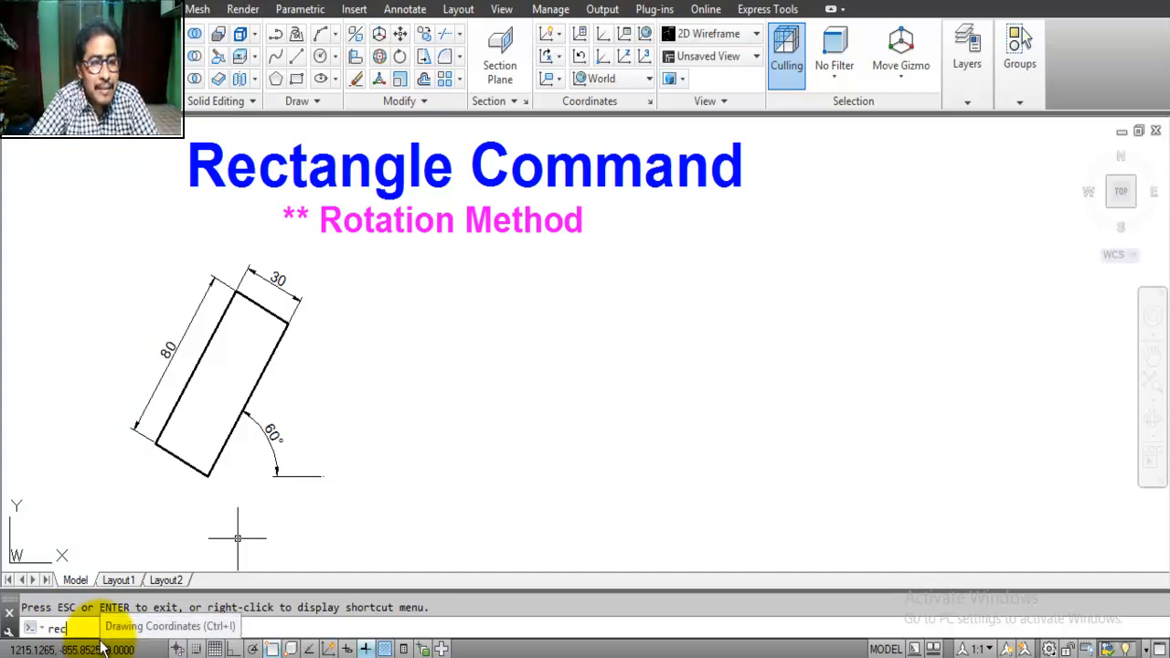
# - Draw a rectangle rotated 60° with length 80 and width 30 in the empty space beside the rotation reference figure
pyautogui.press('Return')
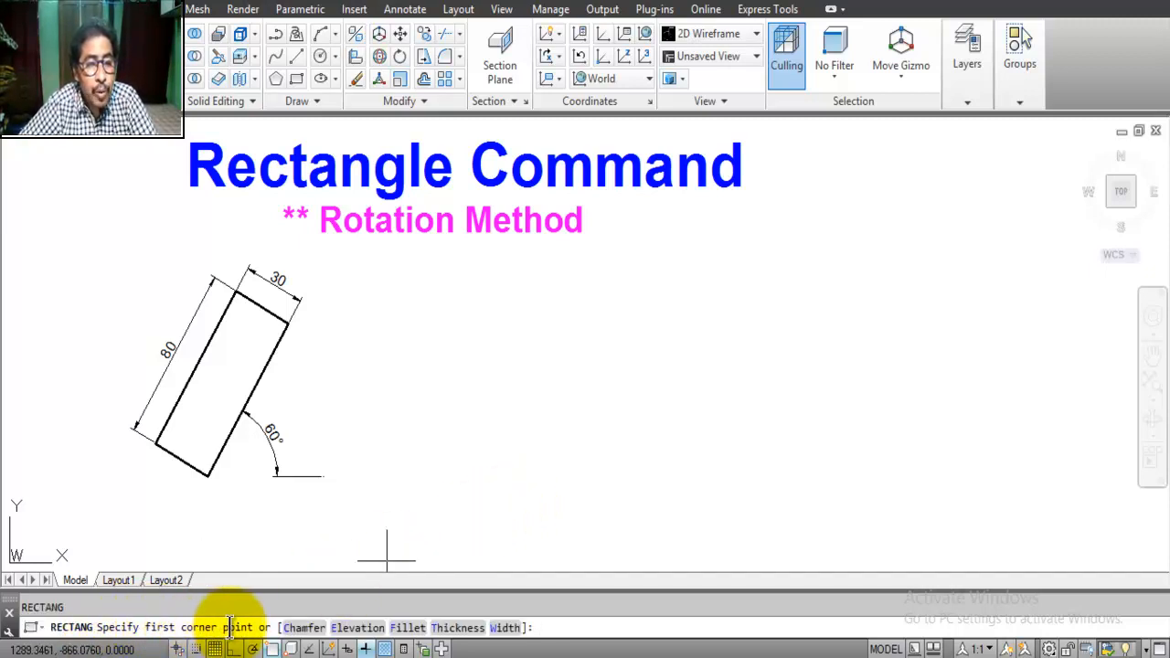
pyautogui.click(636, 470)
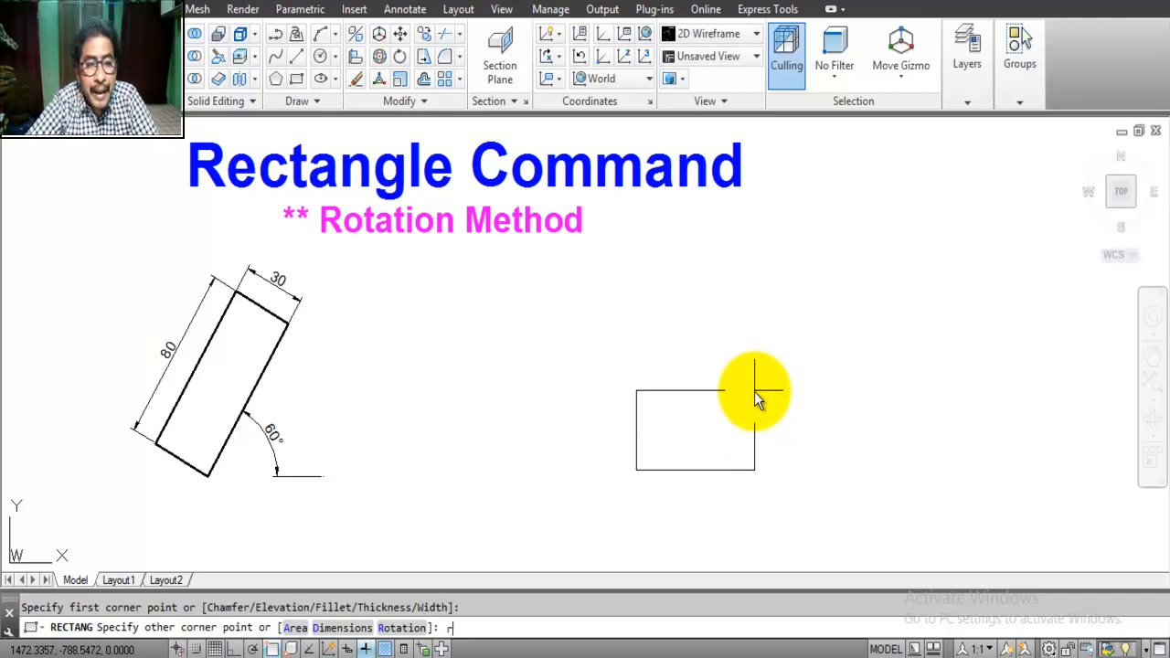
pyautogui.press('Return')
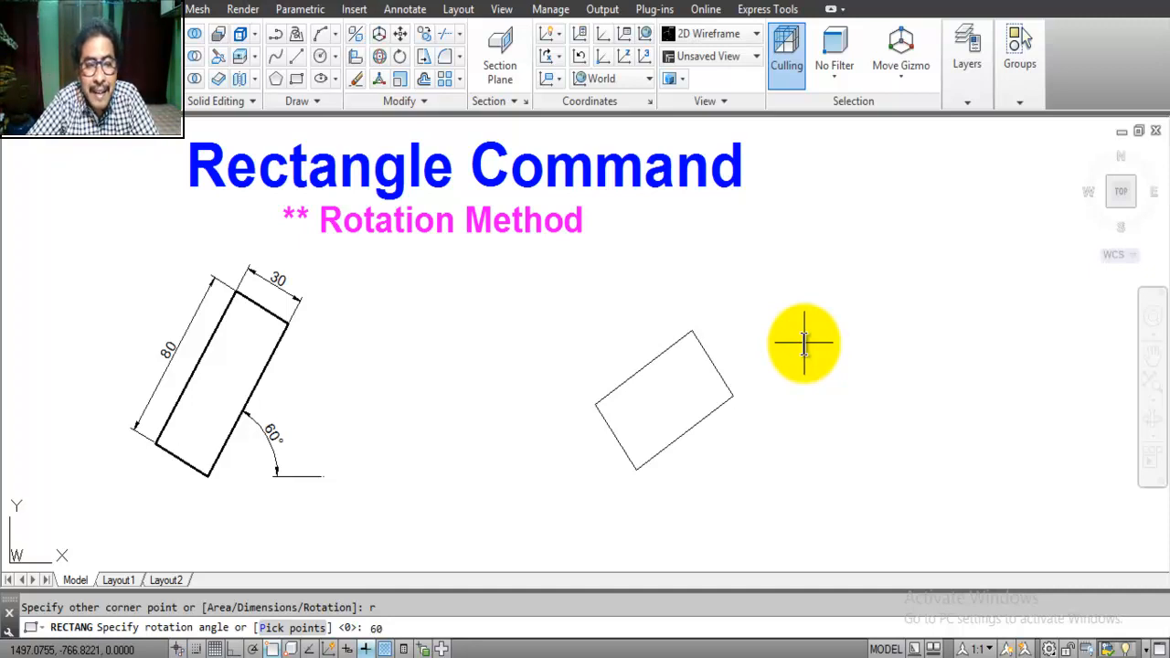
pyautogui.press('Return')
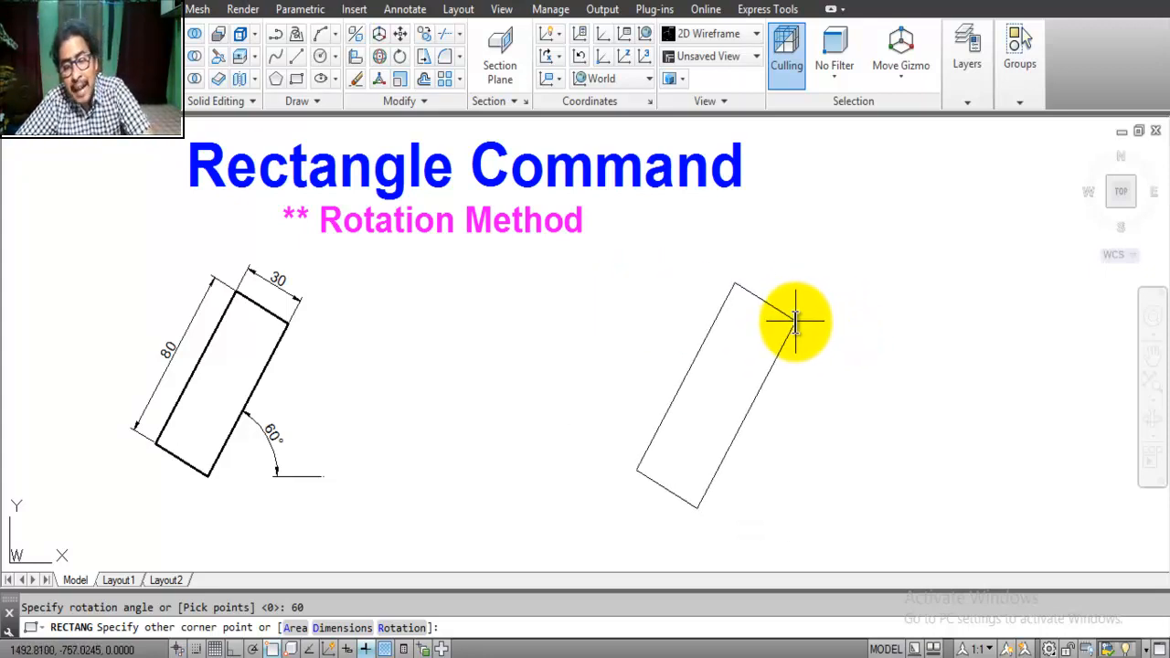
pyautogui.press('Return')
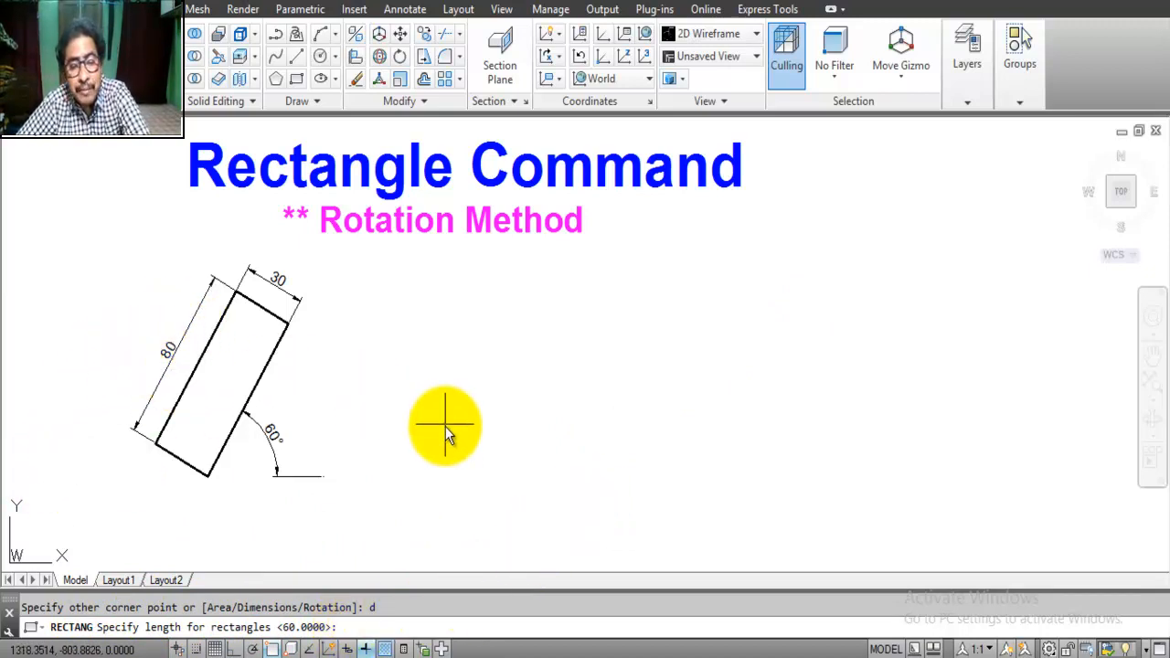
pyautogui.press('Return')
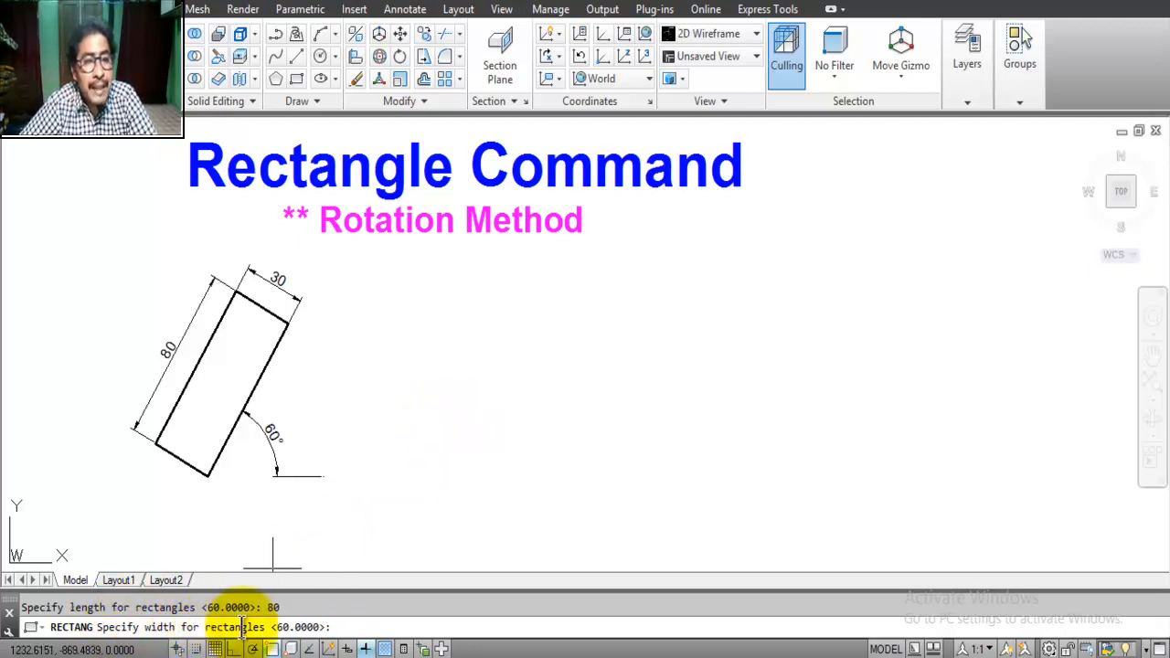
pyautogui.write('30')
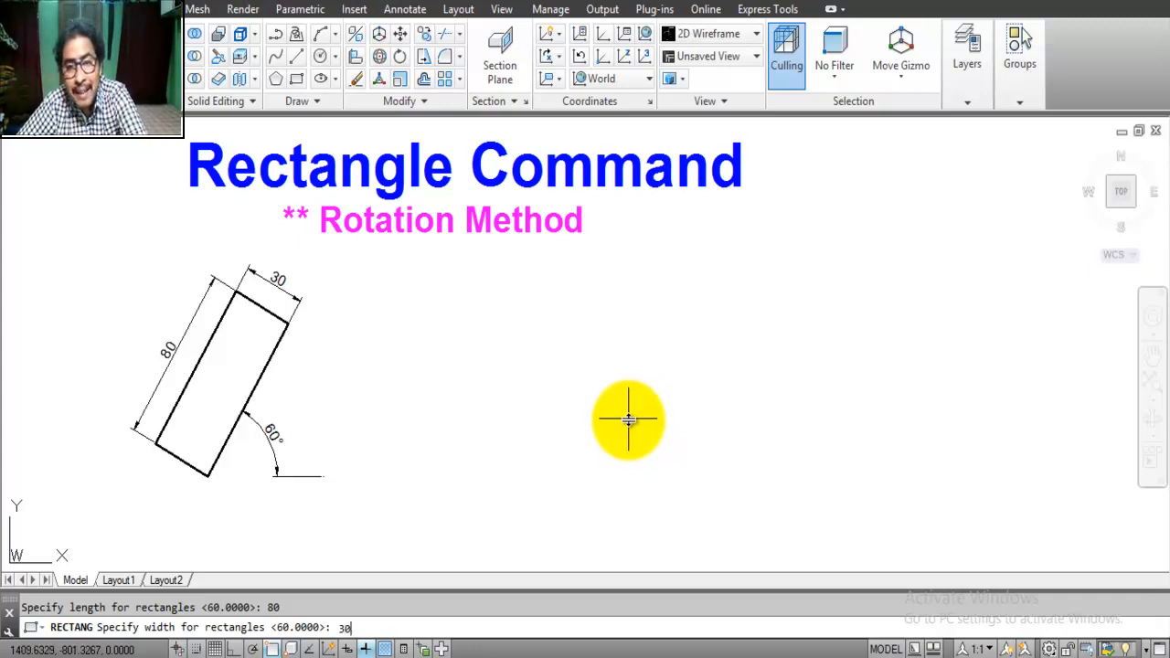
pyautogui.press('Return')
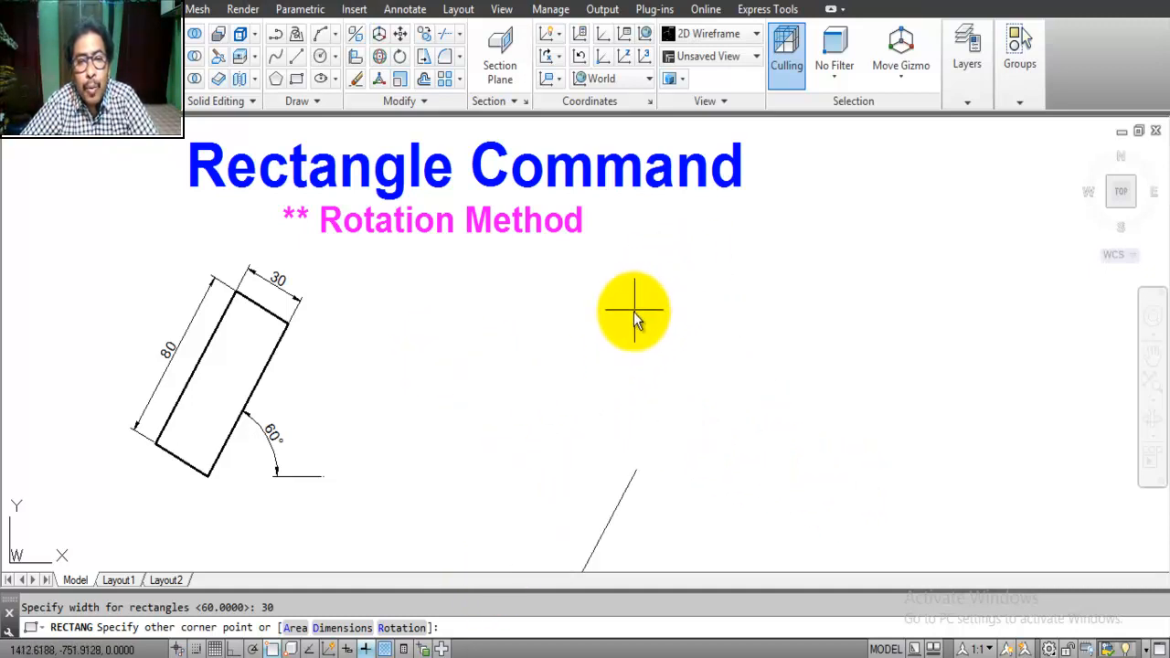
pyautogui.click(649, 275)
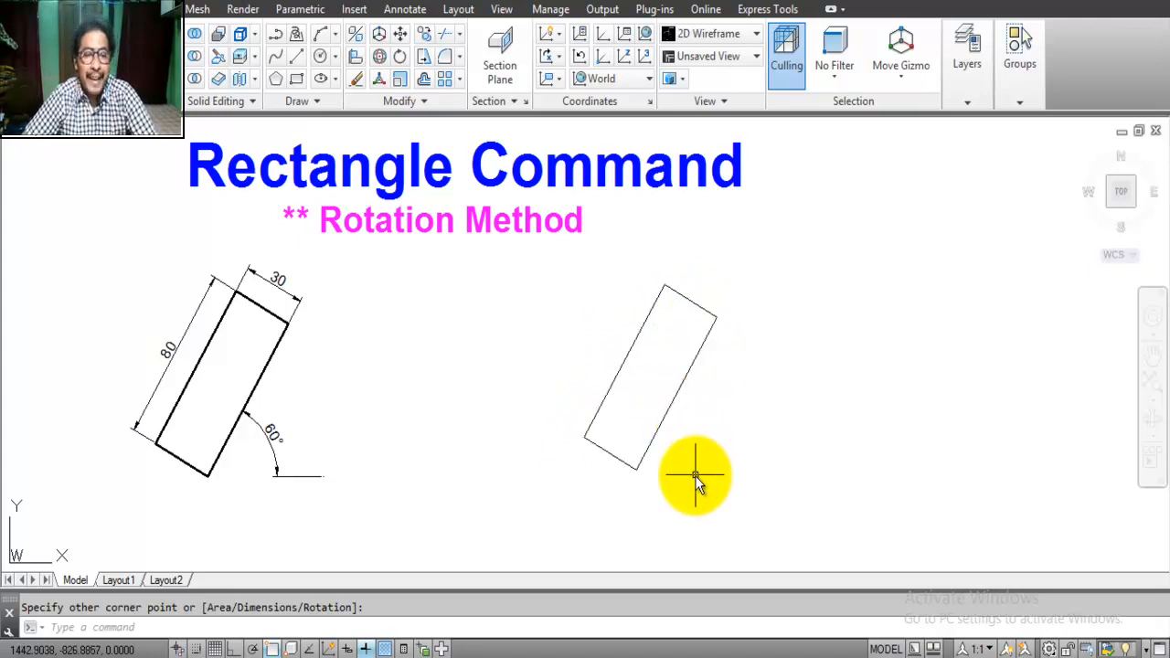
pyautogui.press('Escape')
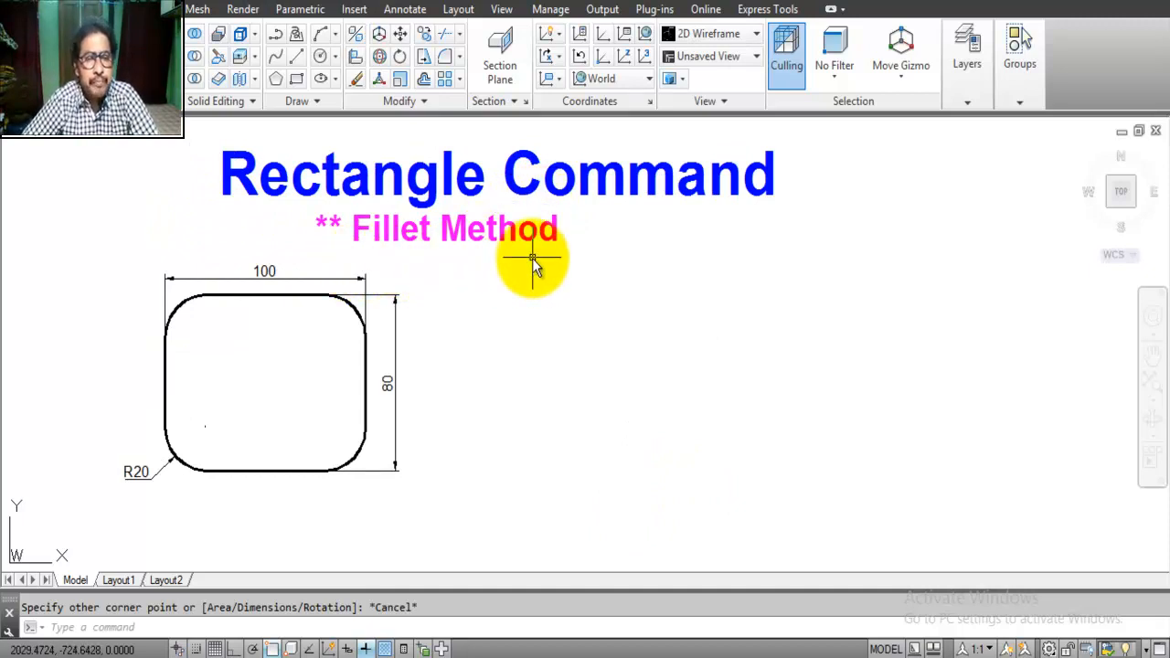
pyautogui.click(346, 300)
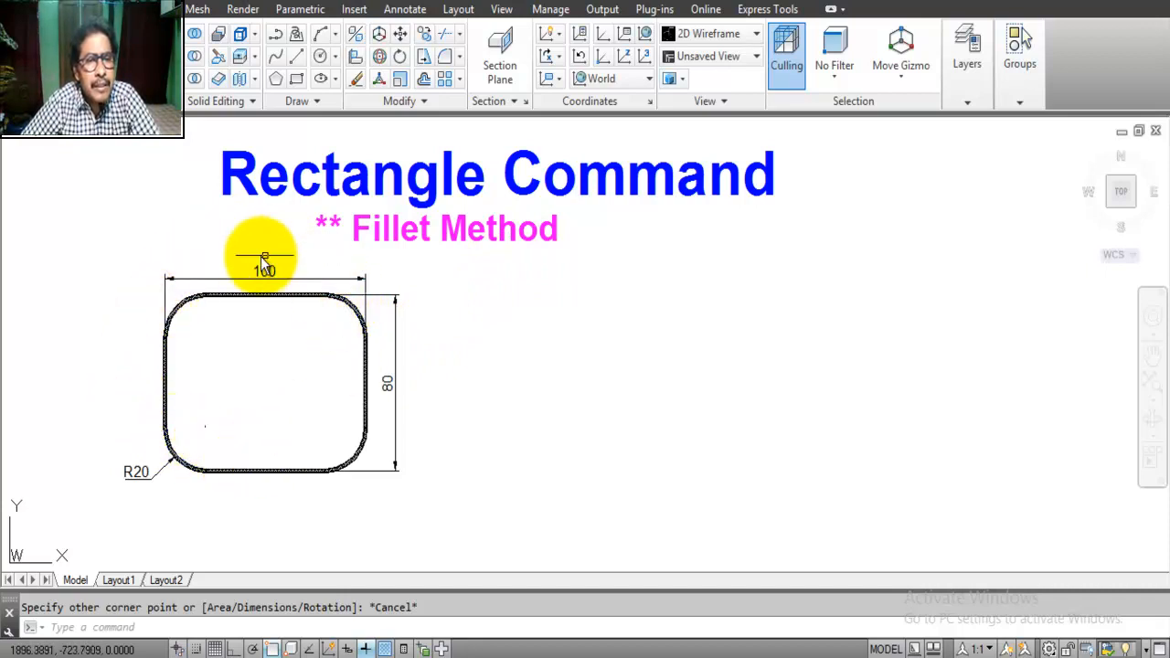
pyautogui.press('Escape')
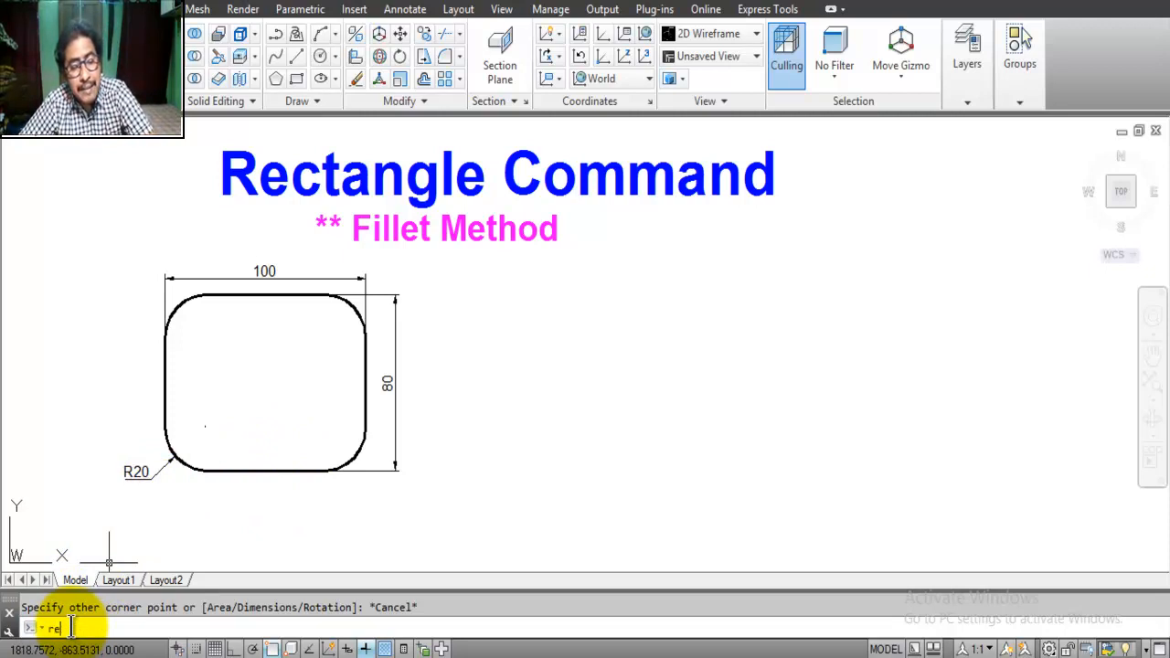
# - Draw a 100 by 80 rectangle with a fillet radius of 20 beside the fillet reference figure
pyautogui.press('Return')
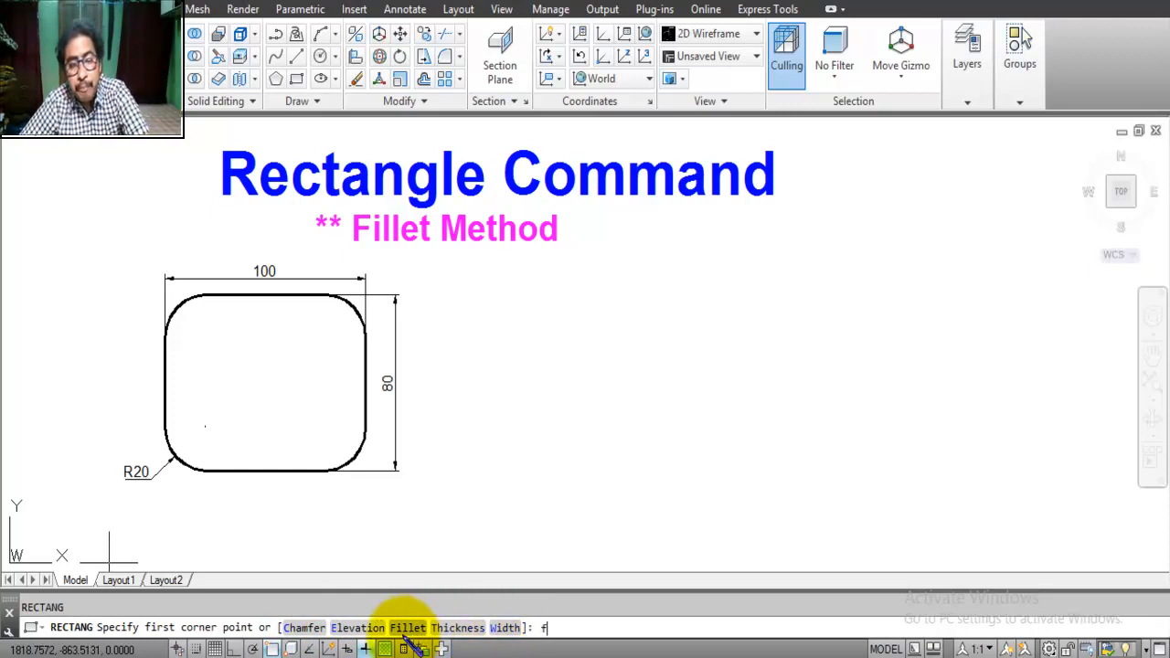
pyautogui.press('Return')
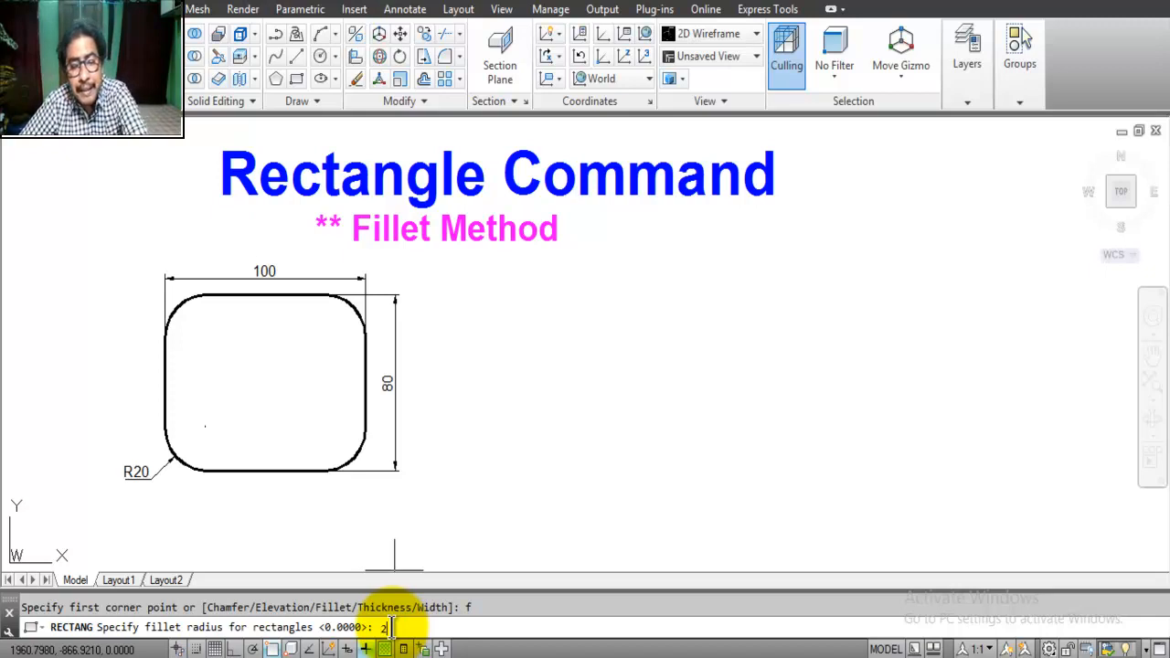
pyautogui.press('Return')
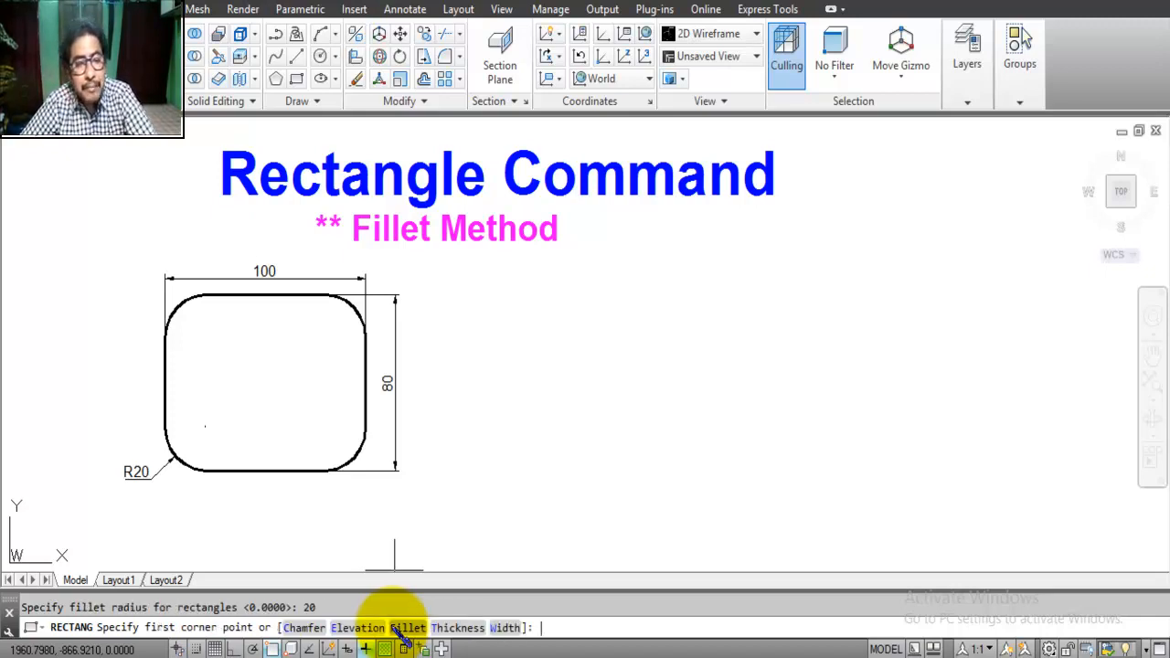
pyautogui.click(625, 464)
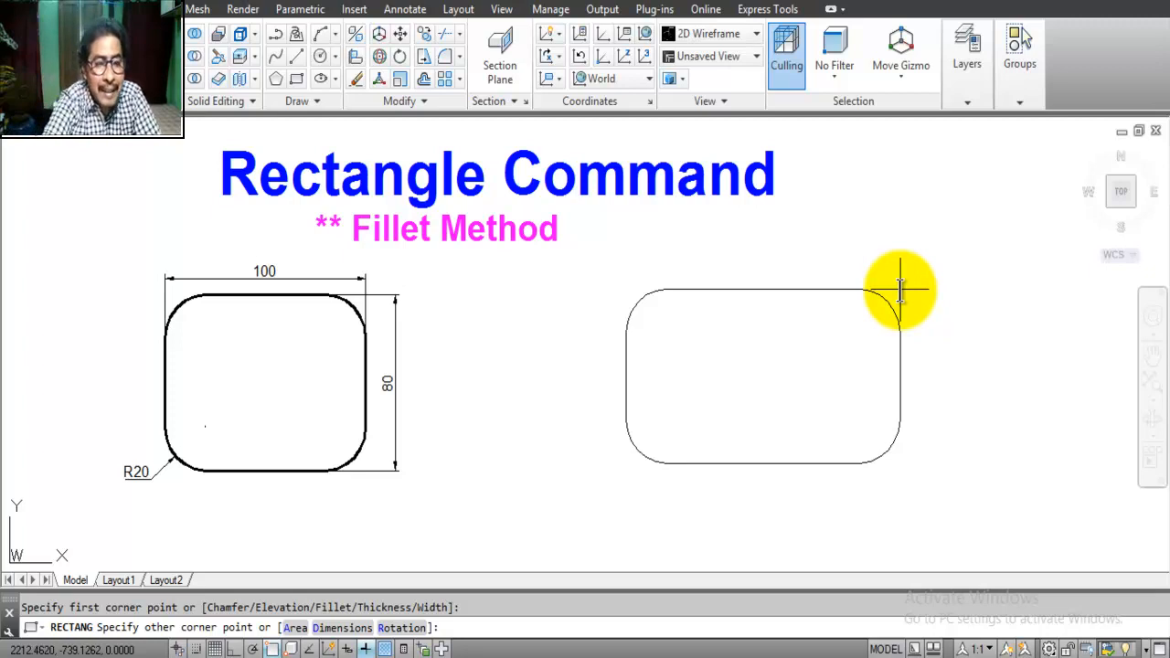
pyautogui.middleClick(900, 291)
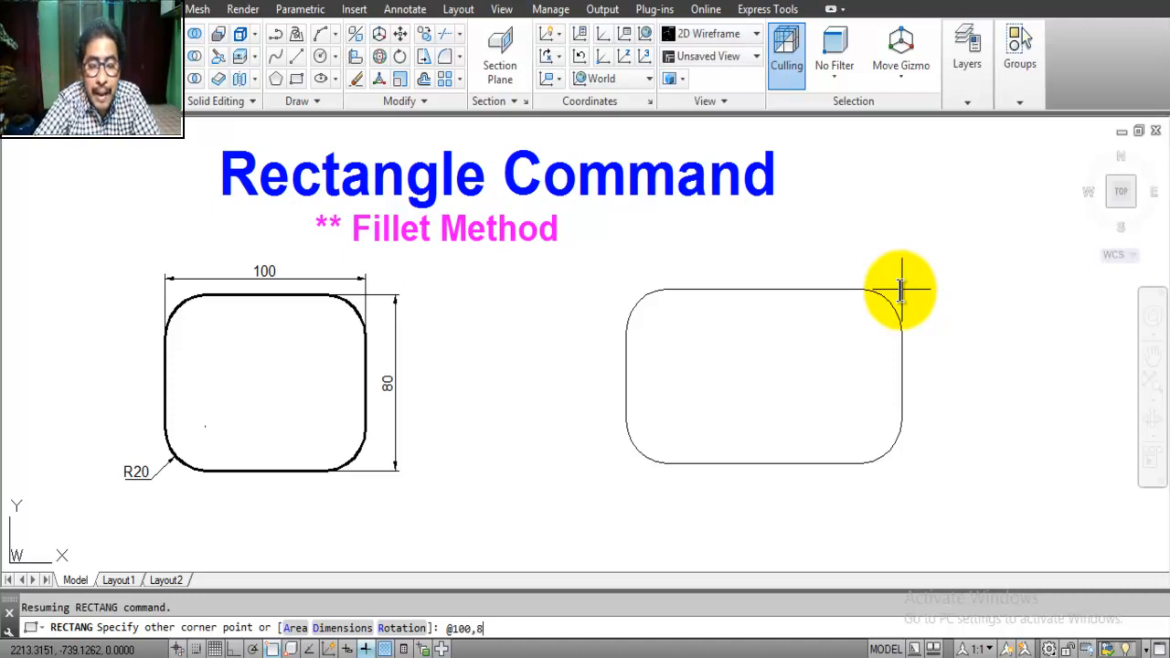
pyautogui.press('Return')
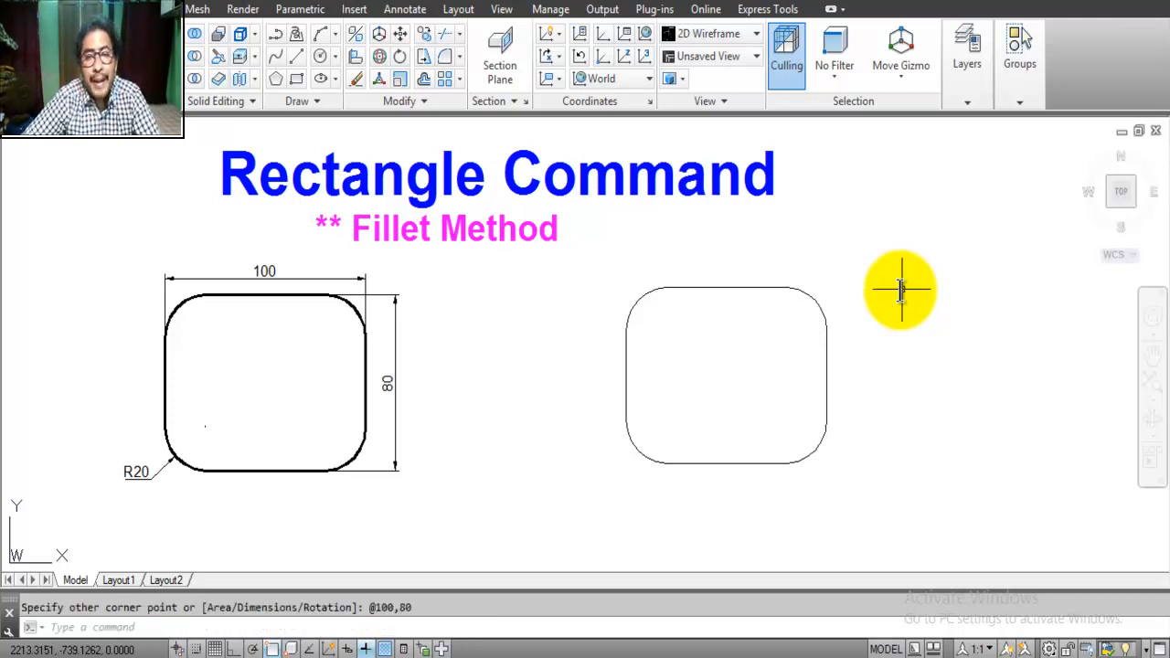
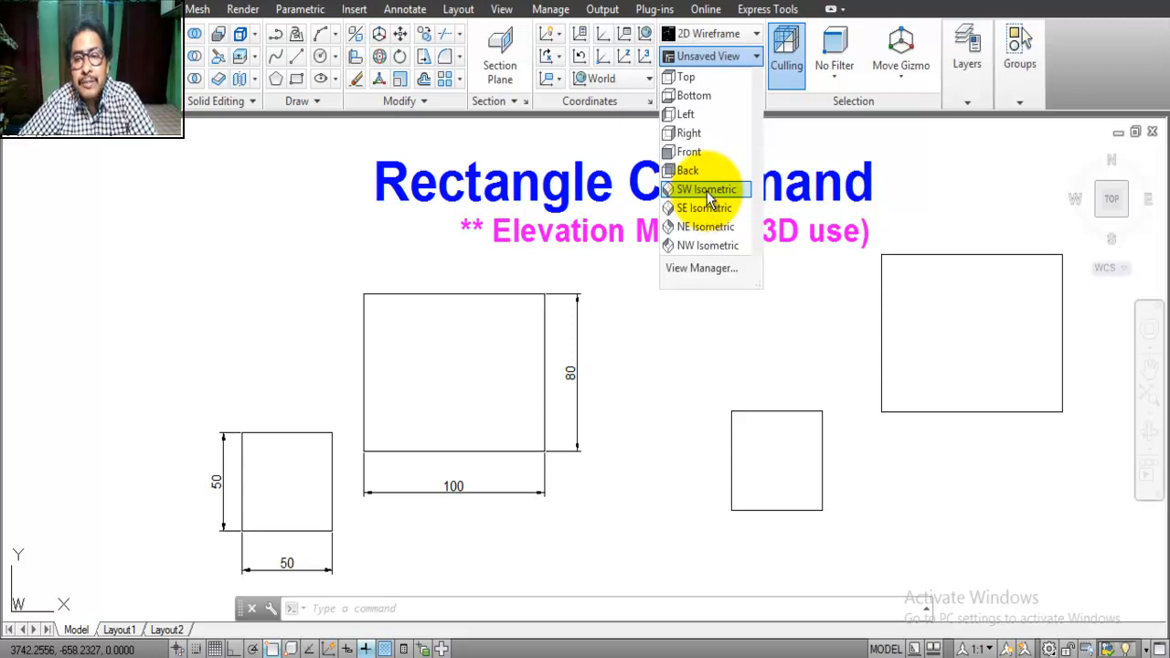
# - Switch to the SW Isometric view and examine how the small and large rectangles sit relative to each other in 3D
pyautogui.click(708, 190)
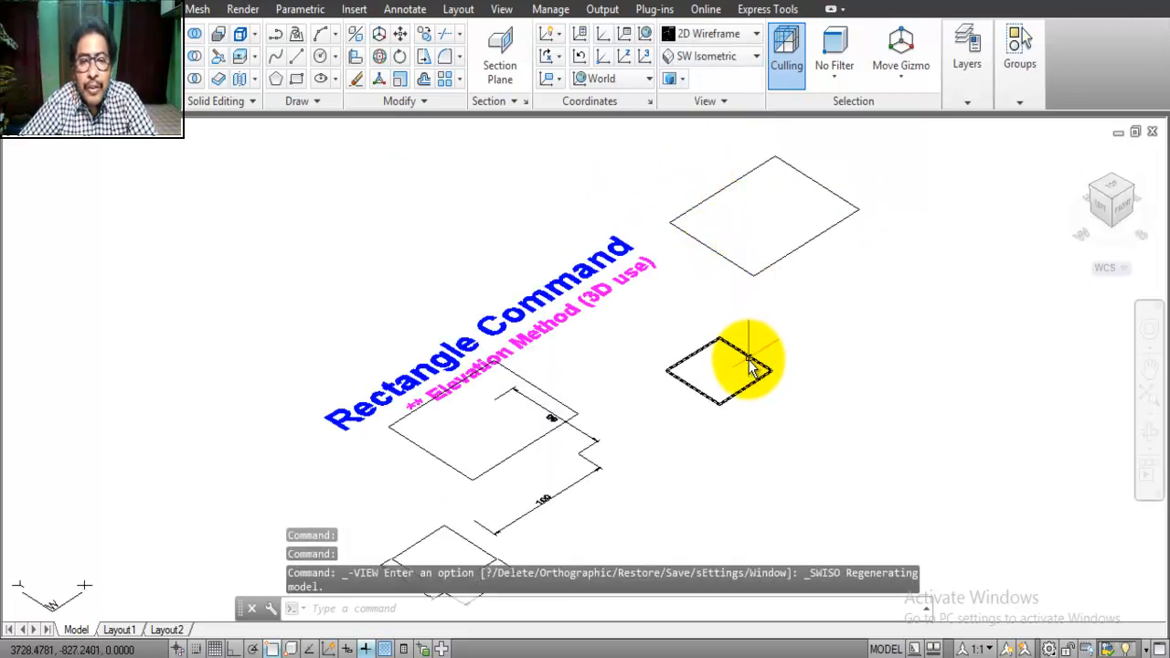
pyautogui.scroll(-2, 744, 333)
pyautogui.scroll(2, 741, 325)
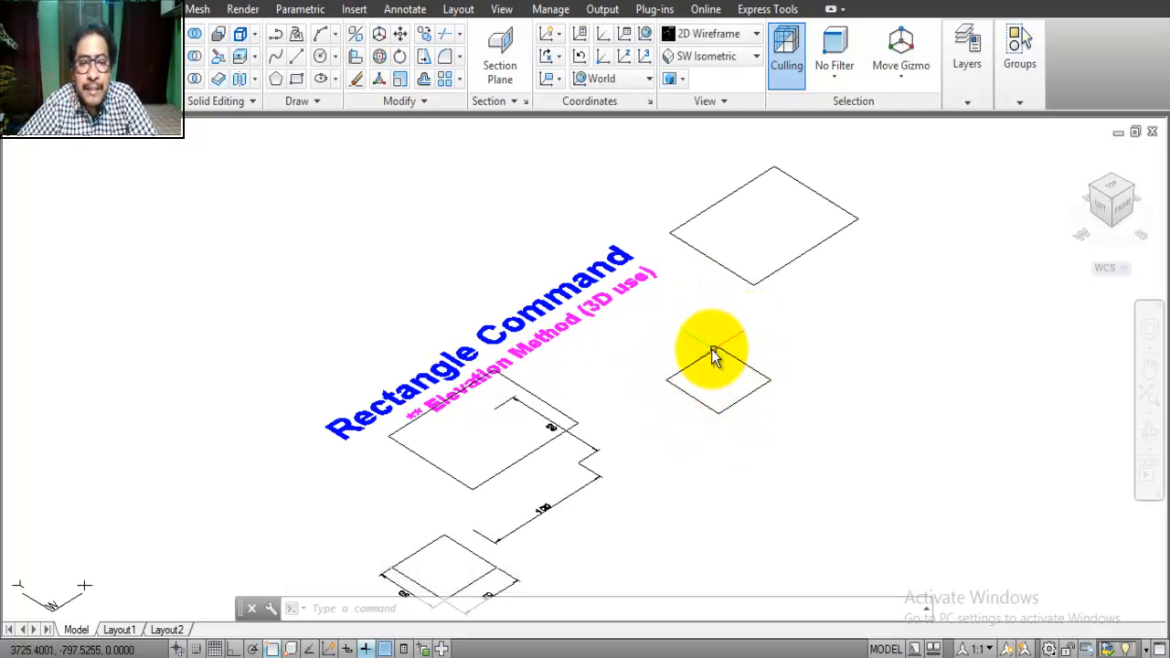
pyautogui.click(685, 370)
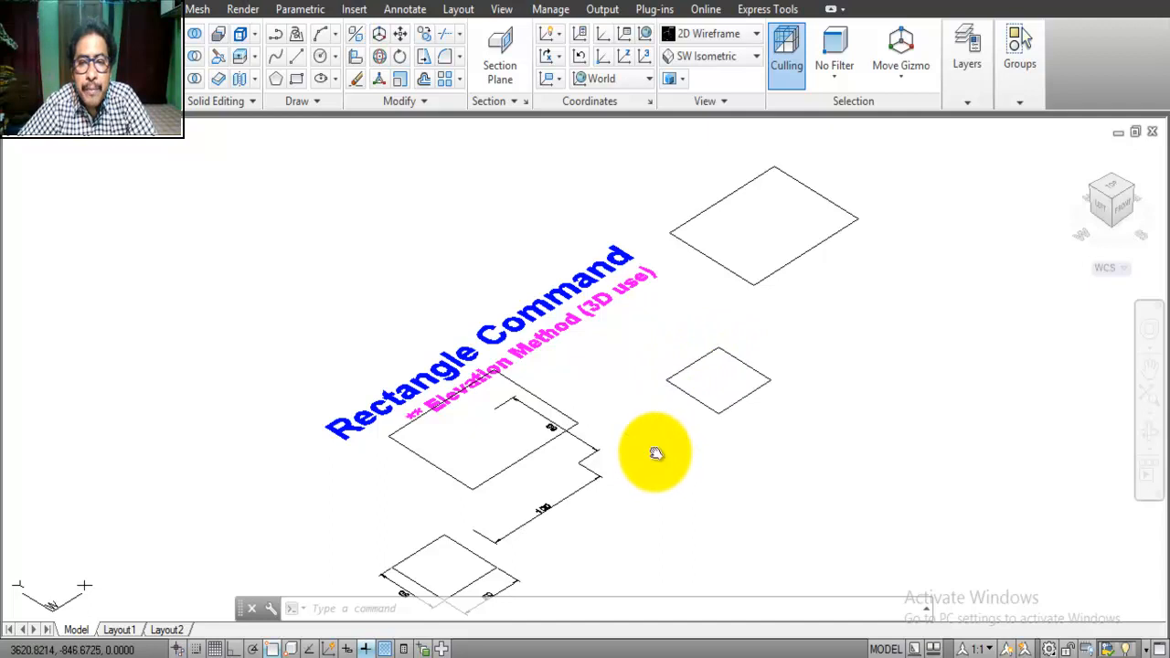
pyautogui.moveTo(652, 452); pyautogui.dragTo(661, 423, button='middle')
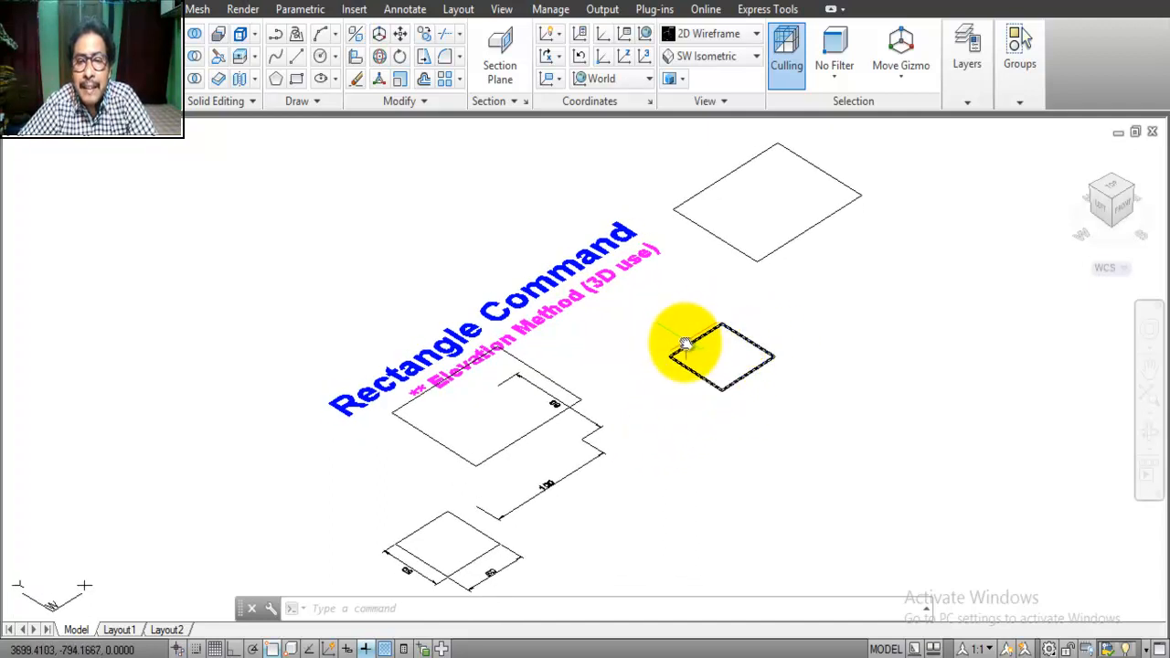
pyautogui.press('Escape')
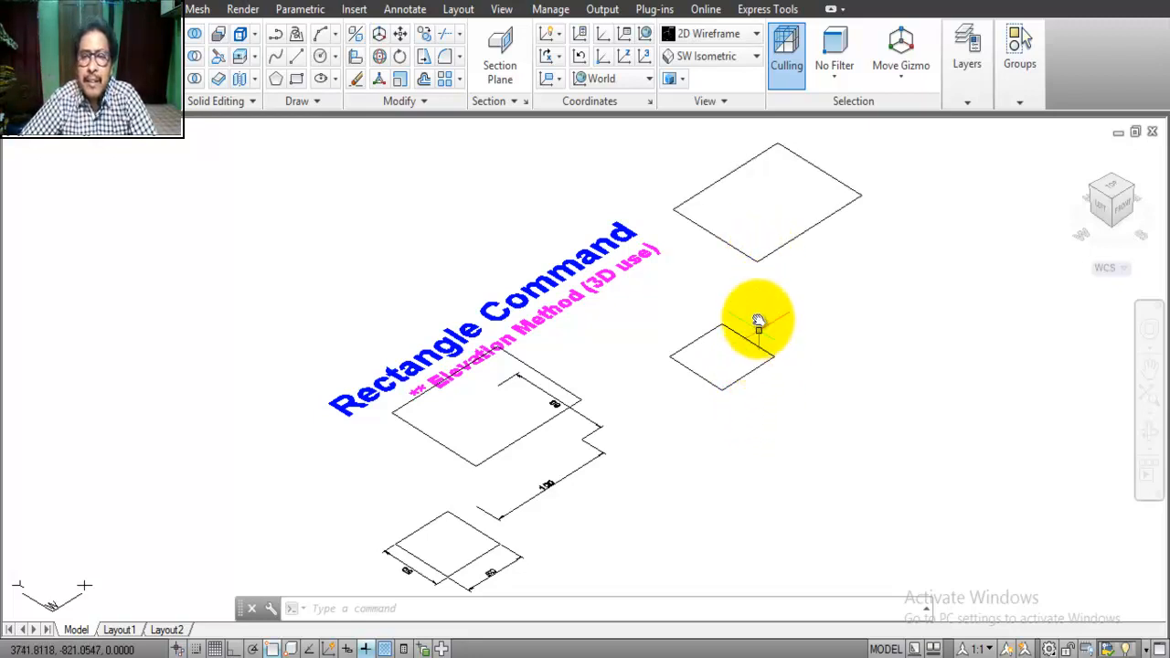
pyautogui.click(757, 263)
pyautogui.press('Escape')
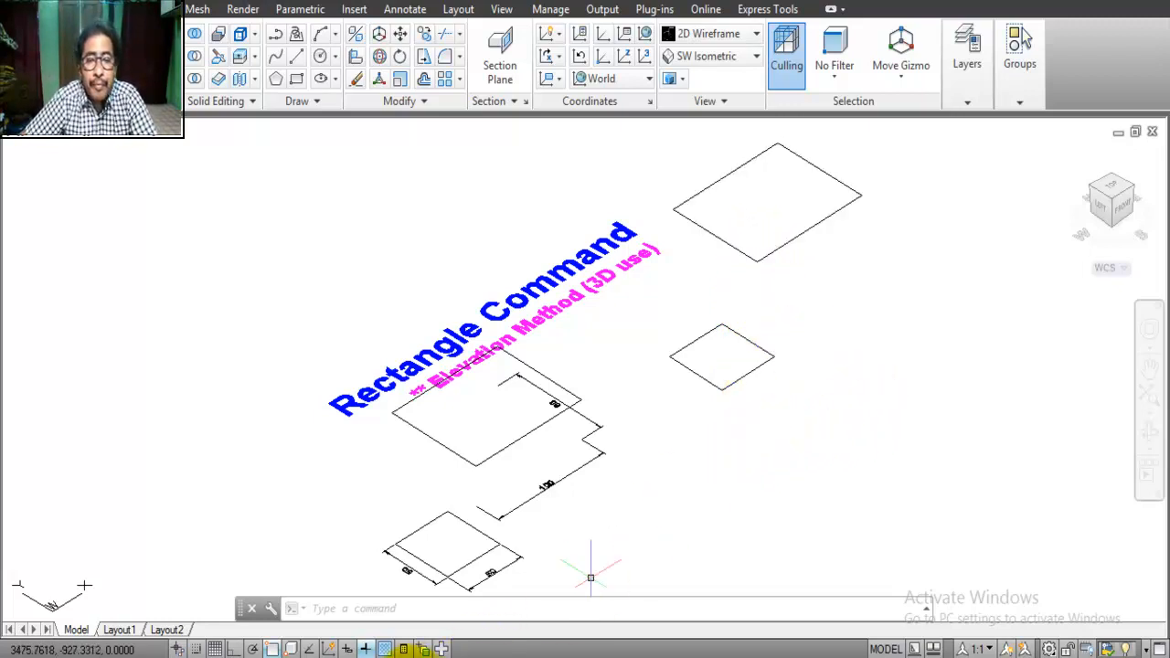
pyautogui.click(393, 585)
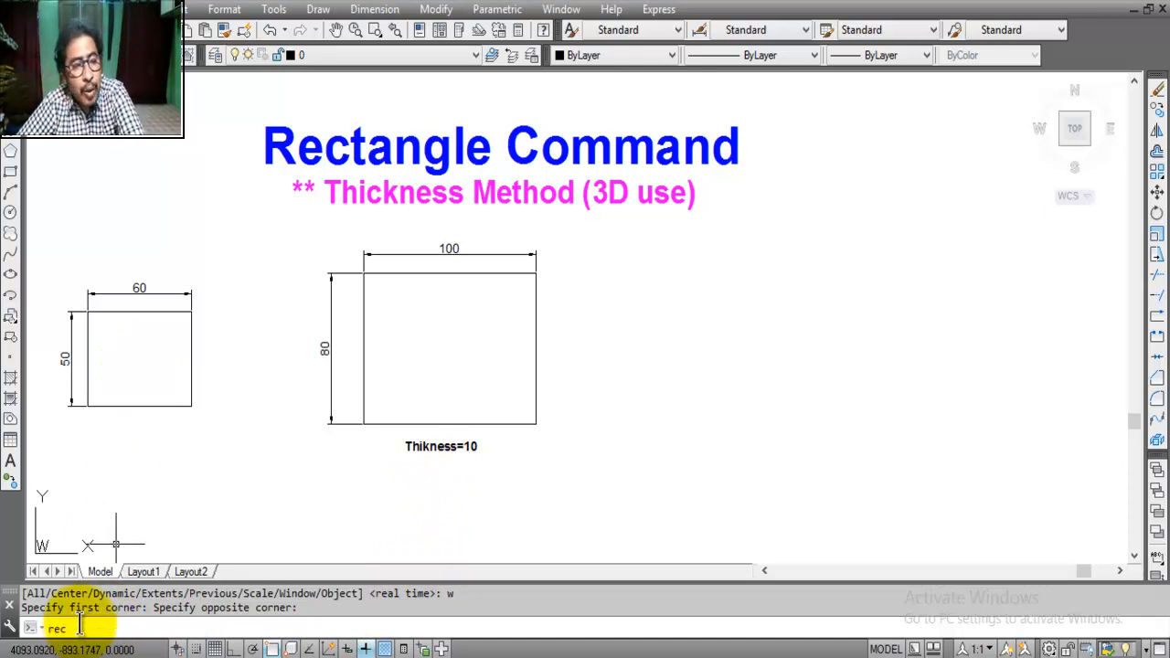
# - Draw a 60 by 50 rectangle in the empty space beside the thickness reference figures, with Ortho mode toggled
pyautogui.press('Return')
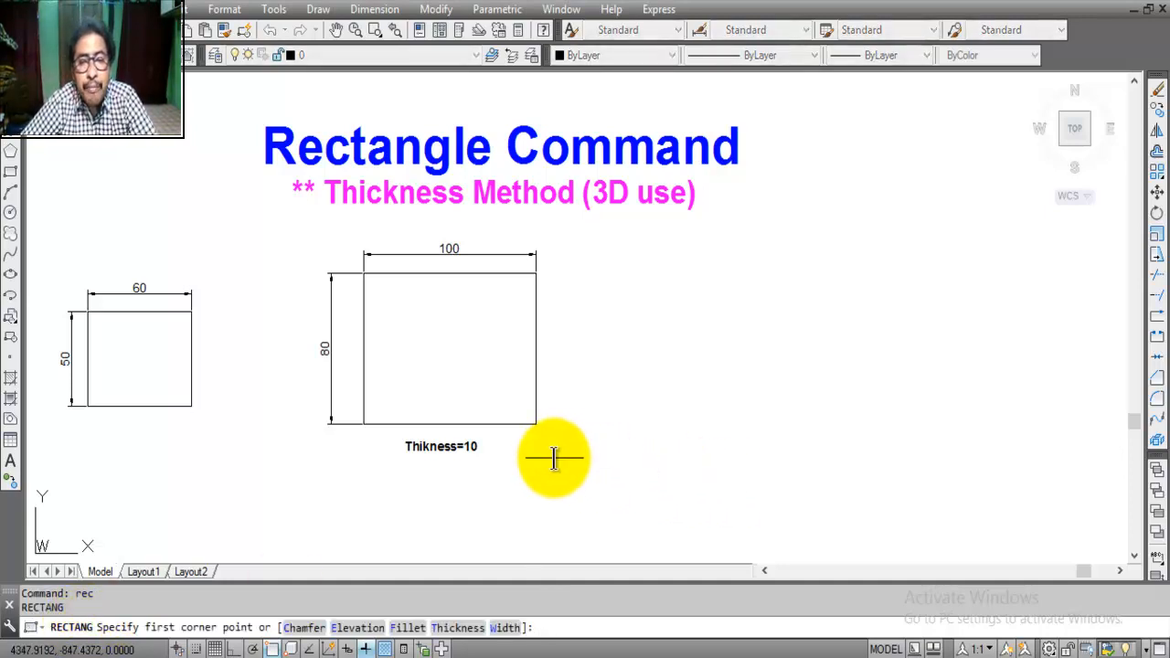
pyautogui.click(676, 440)
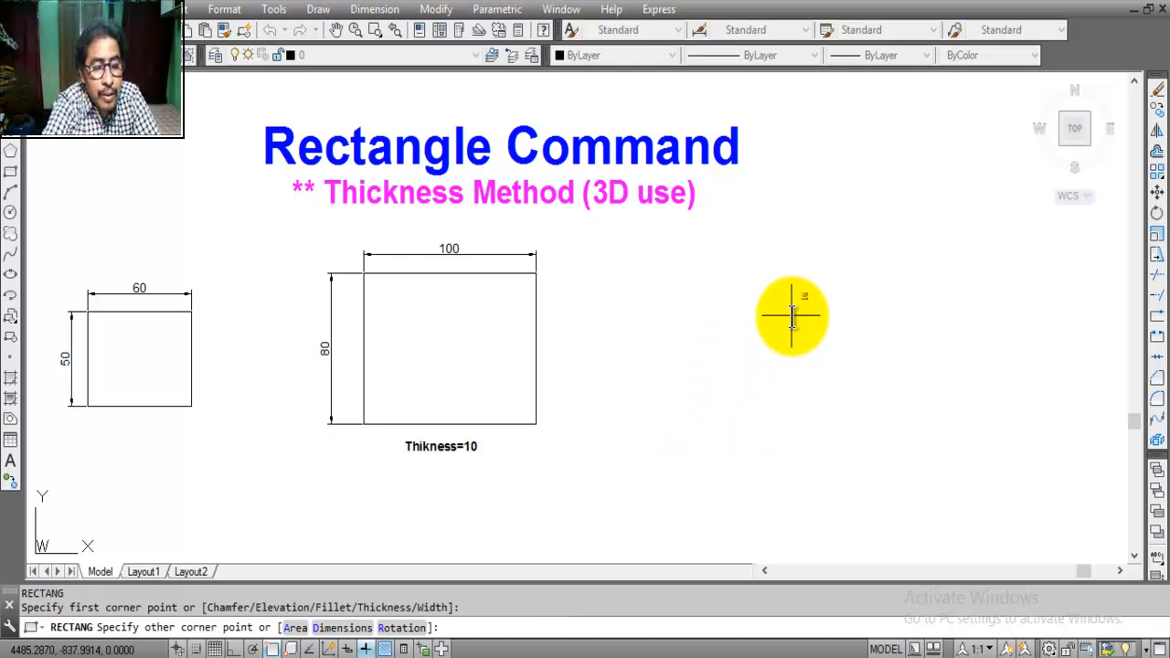
pyautogui.press('F8')
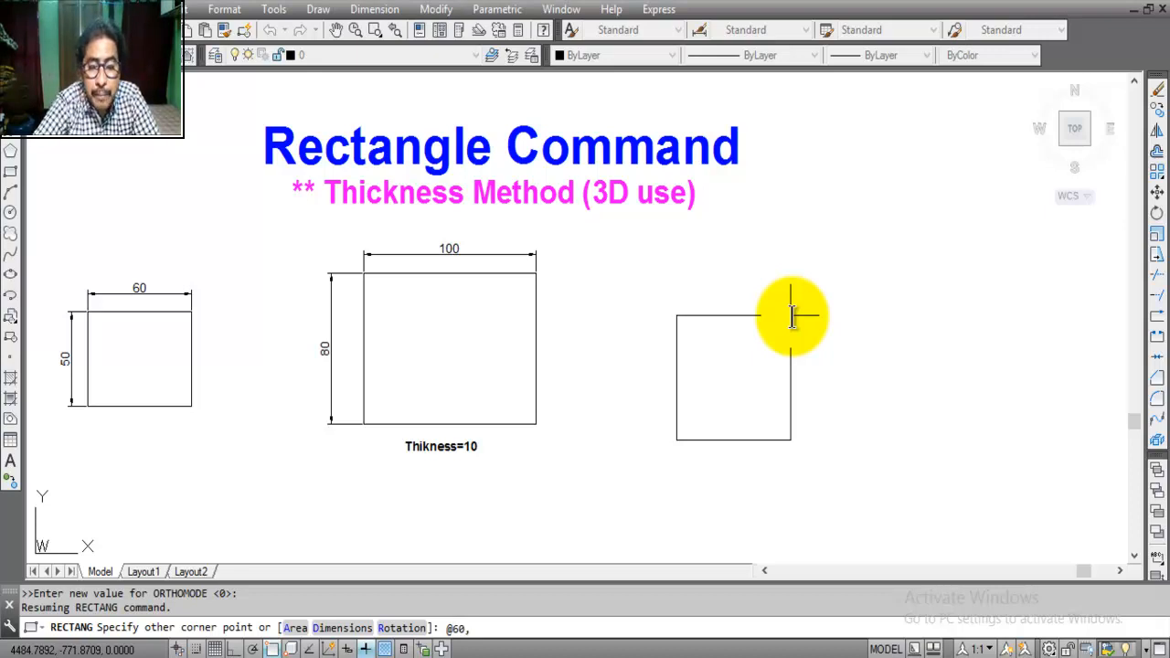
pyautogui.press('Return')
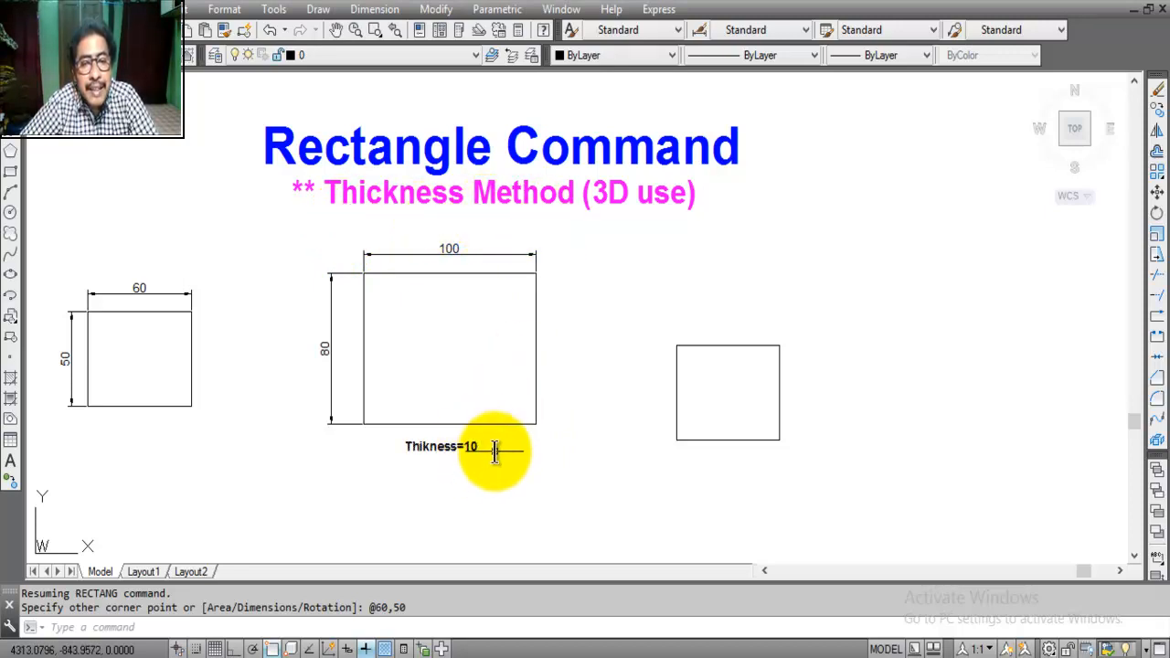
# - Draw a 100 by 80 rectangle with elevation 30 and thickness 10 beside the new 60 by 50 rectangle, toggling Ortho mode while placing it
pyautogui.click(74, 628)
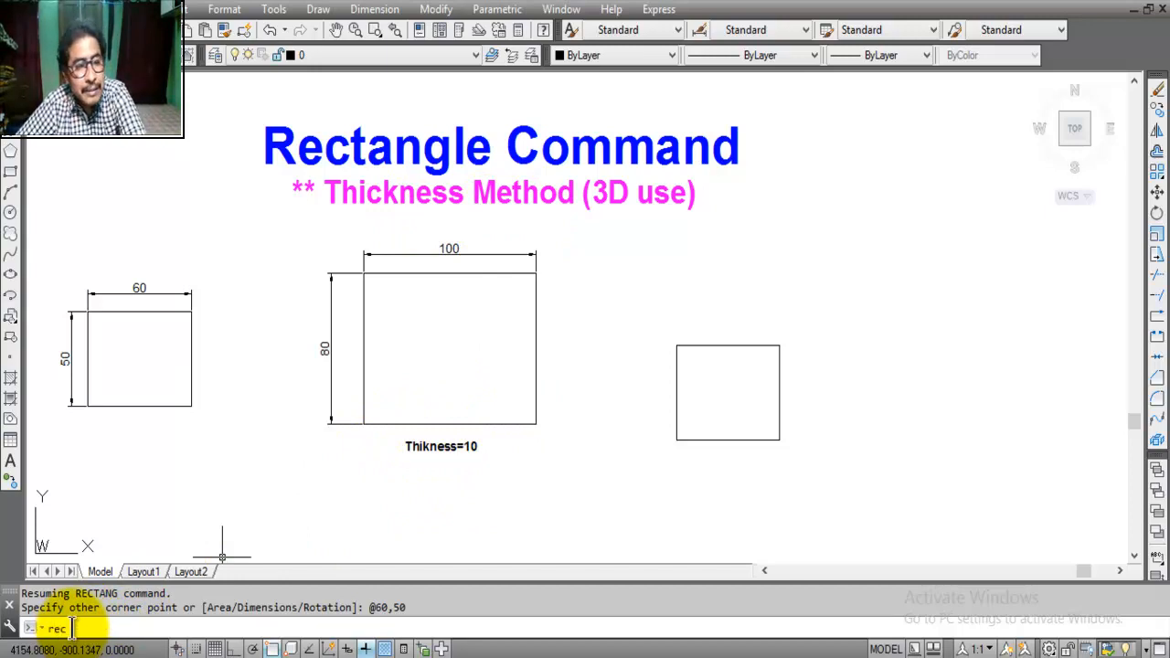
pyautogui.write('rec')
pyautogui.press('Return')
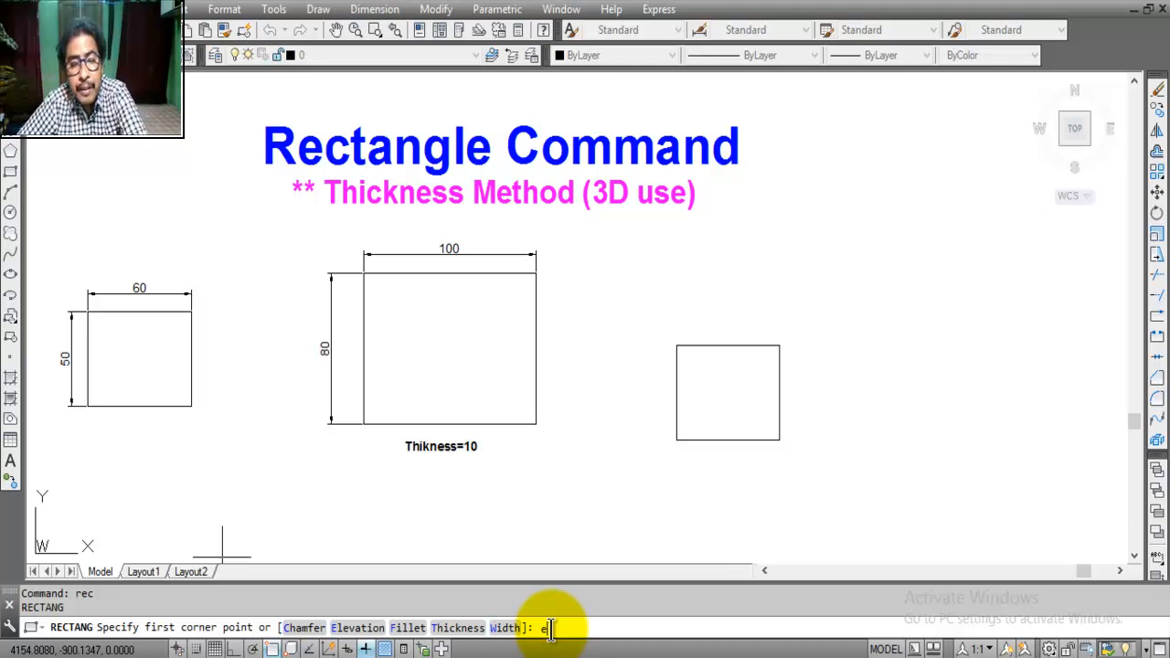
pyautogui.press('Return')
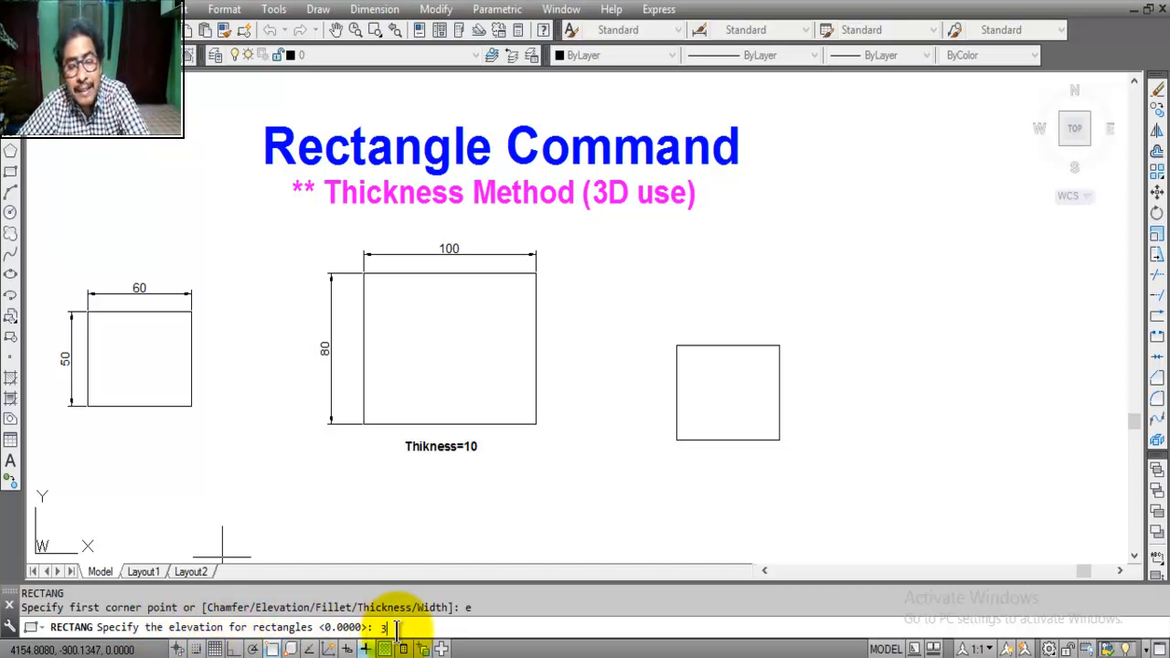
pyautogui.press('Return')
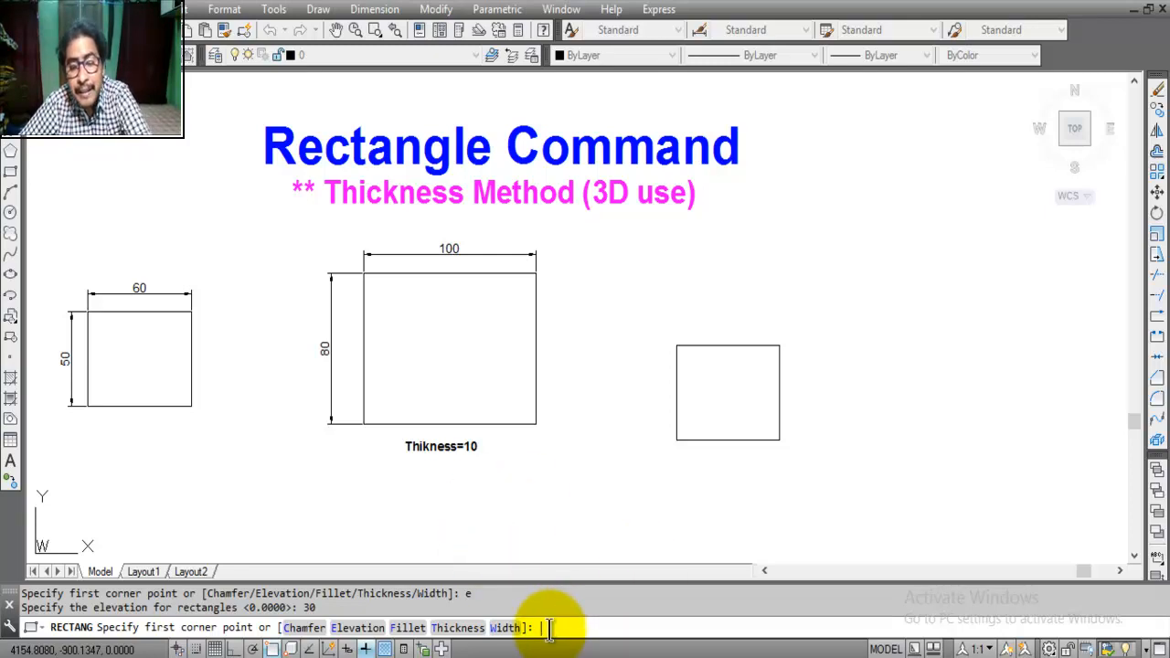
pyautogui.press('Return')
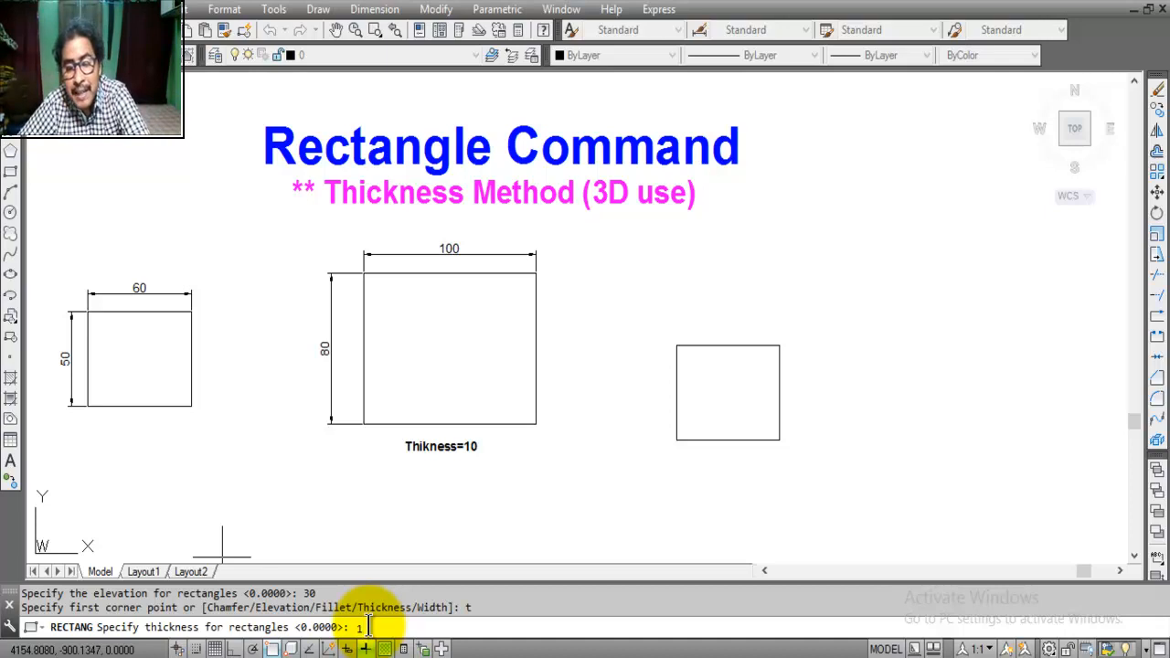
pyautogui.press('Return')
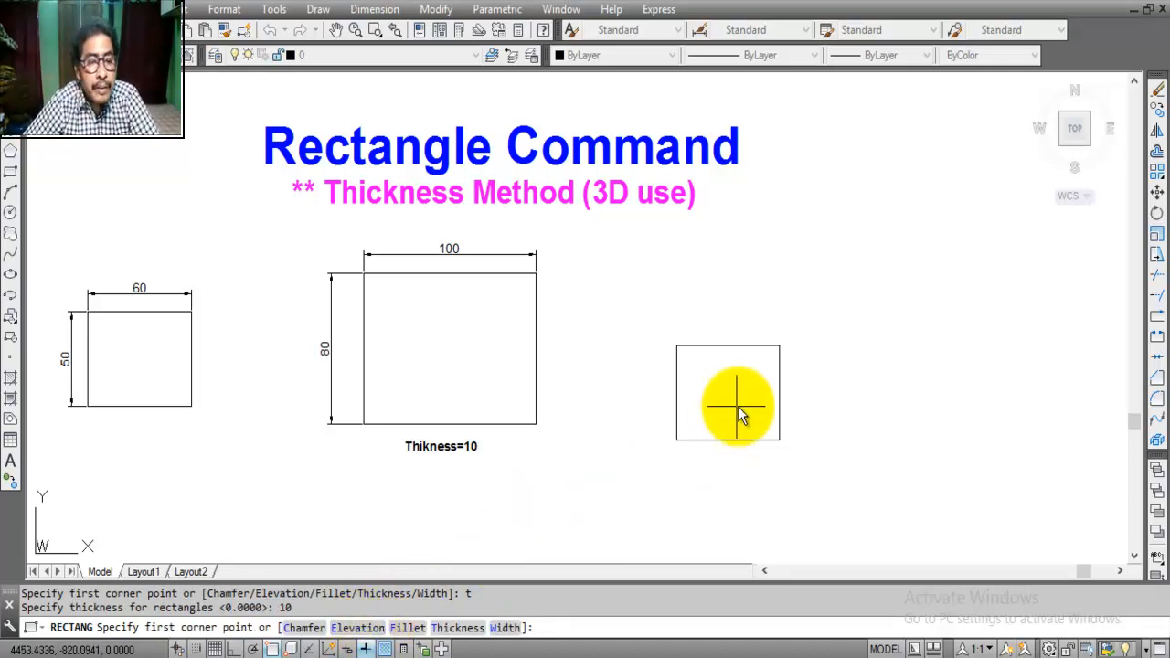
pyautogui.click(859, 382)
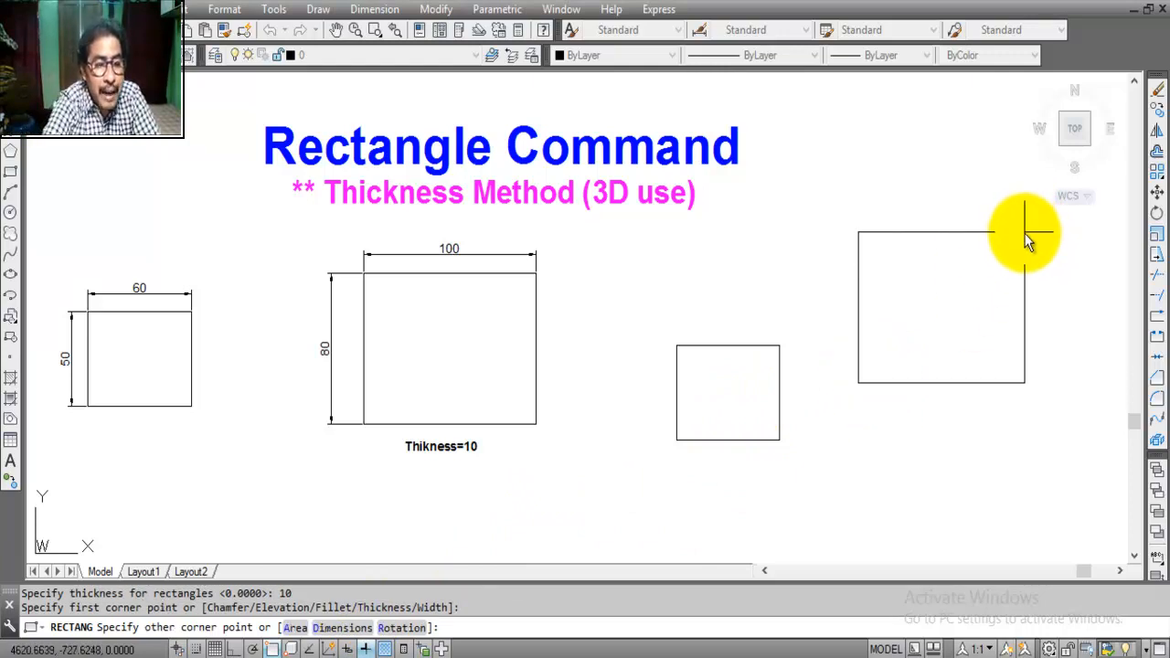
pyautogui.press('F8')
pyautogui.write('@100,80')
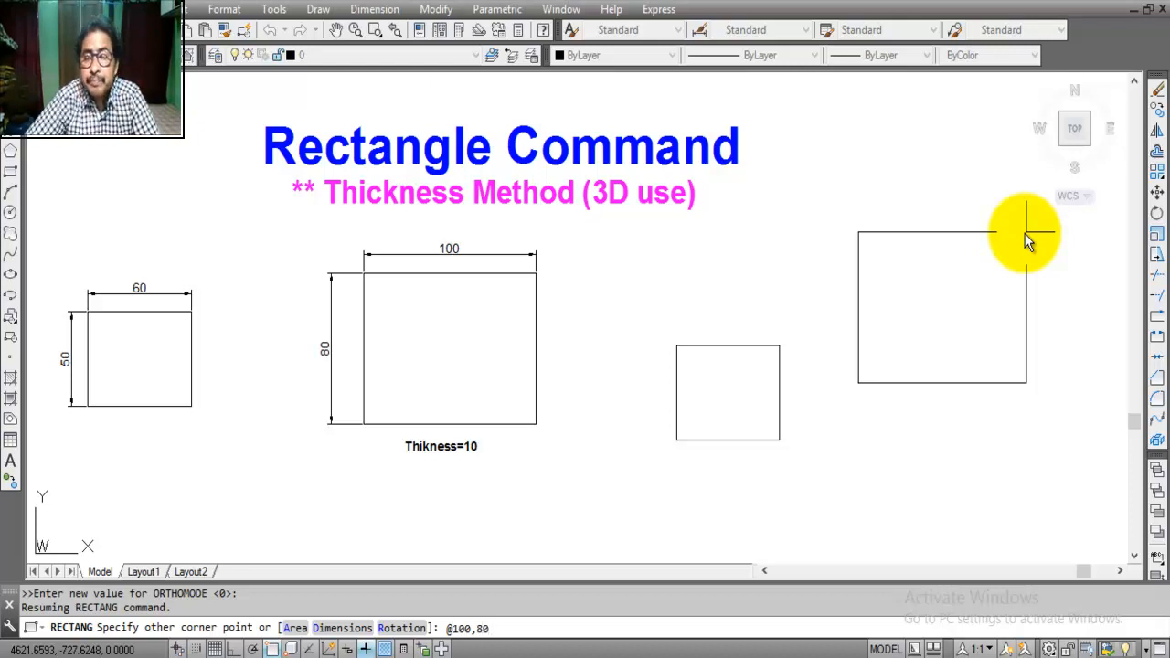
pyautogui.press('Return')
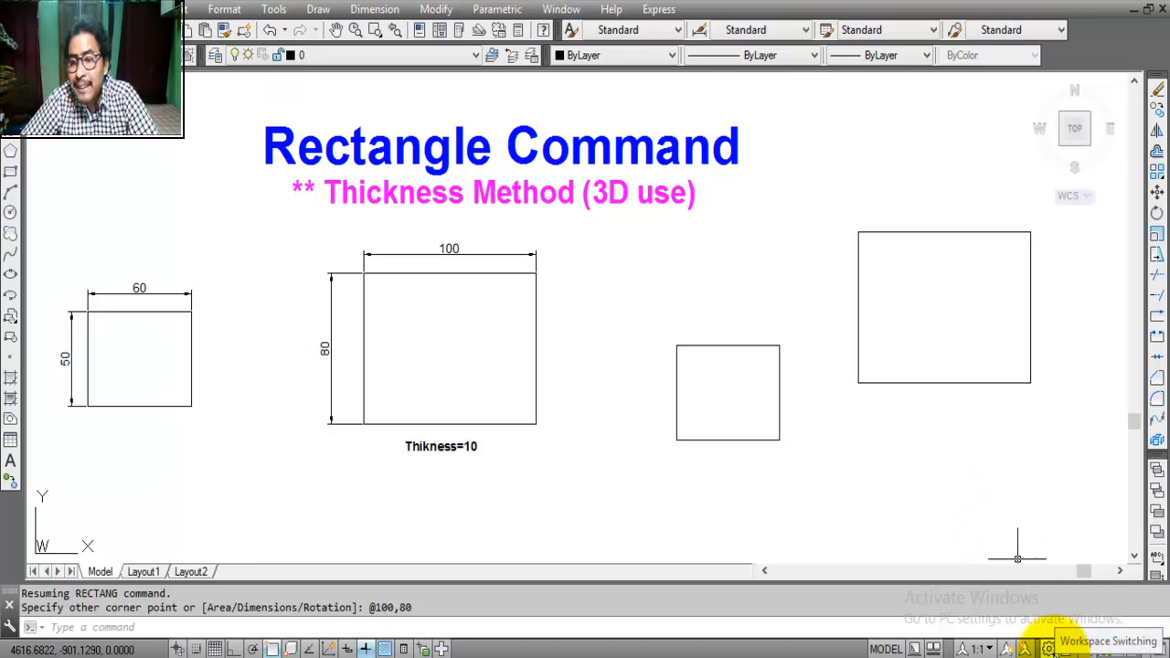
# - Display the rectangles in 3D using the 3D Modeling workspace, the SW Isometric view and the Conceptual visual style
pyautogui.click(1049, 646)
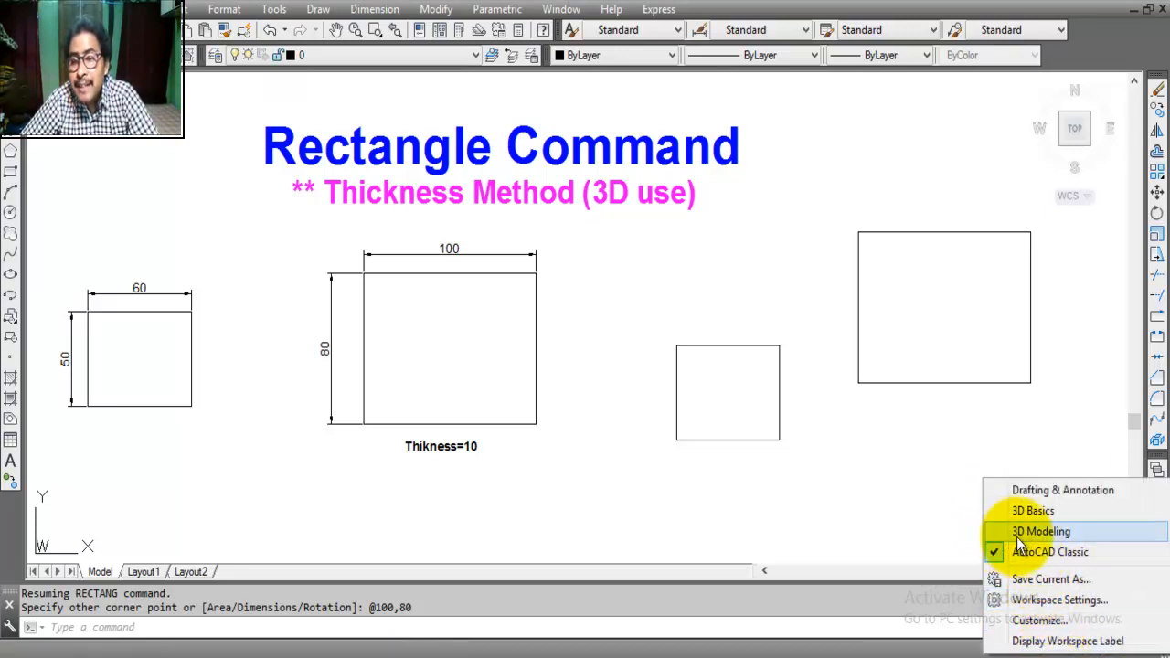
pyautogui.click(1042, 532)
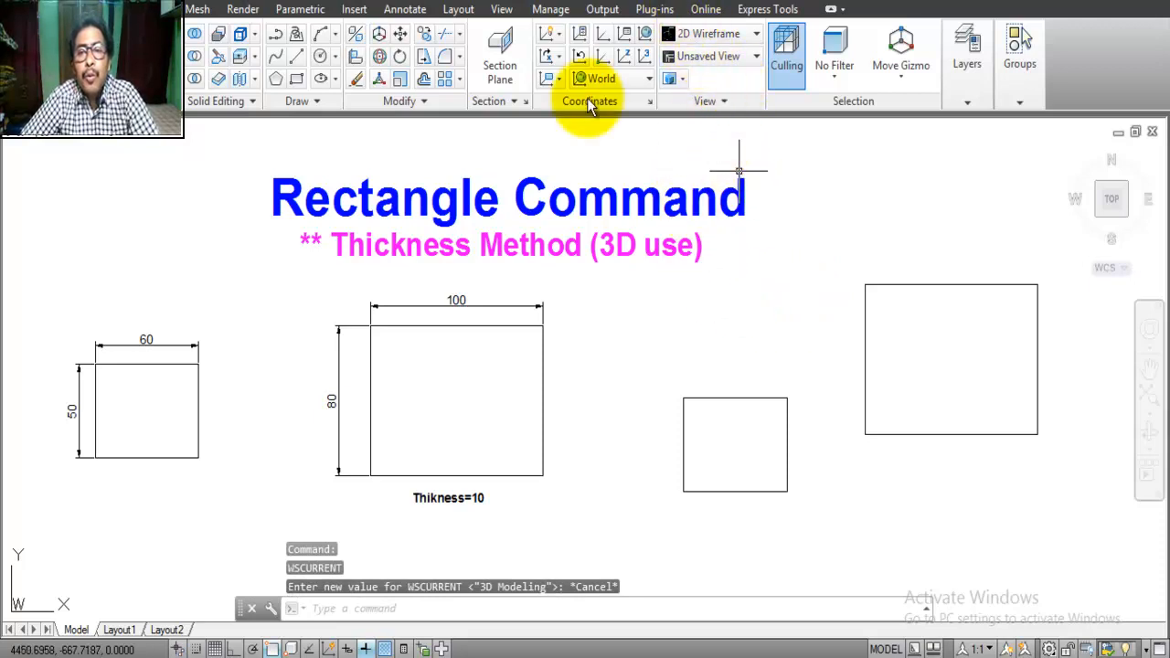
pyautogui.click(755, 56)
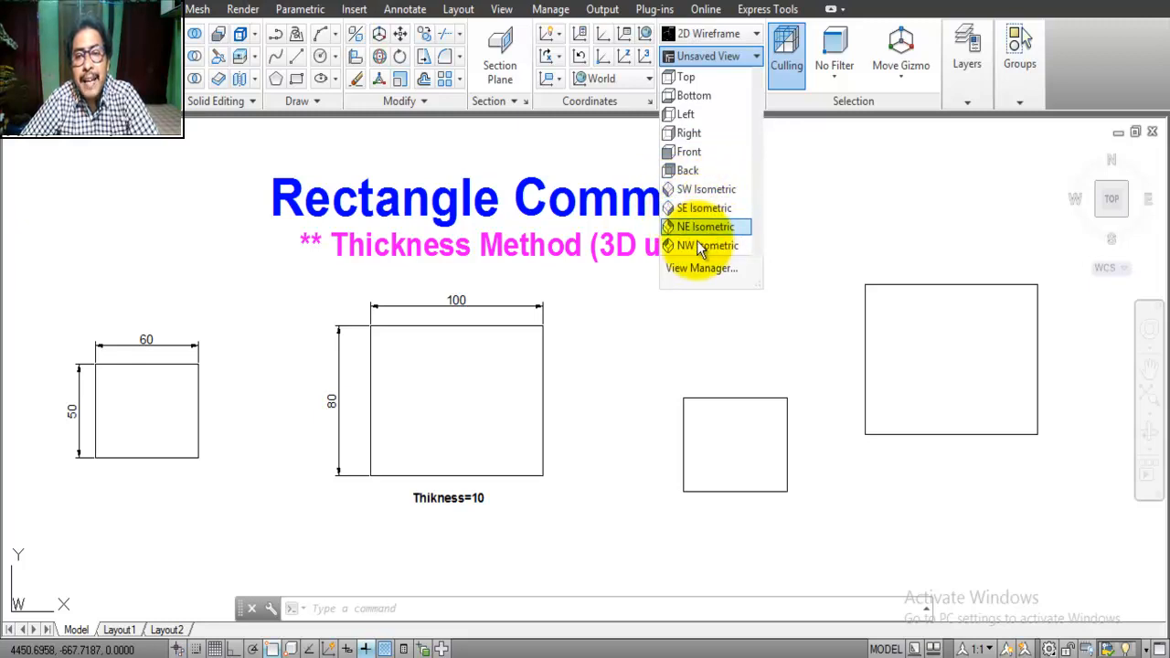
pyautogui.click(695, 192)
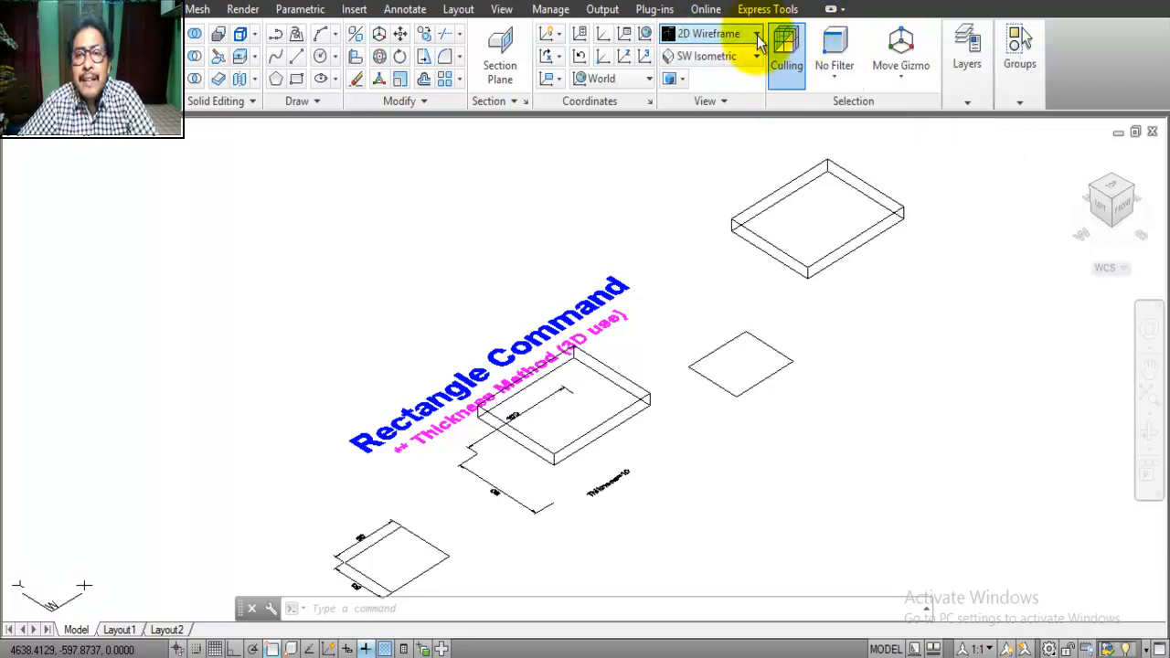
pyautogui.click(758, 38)
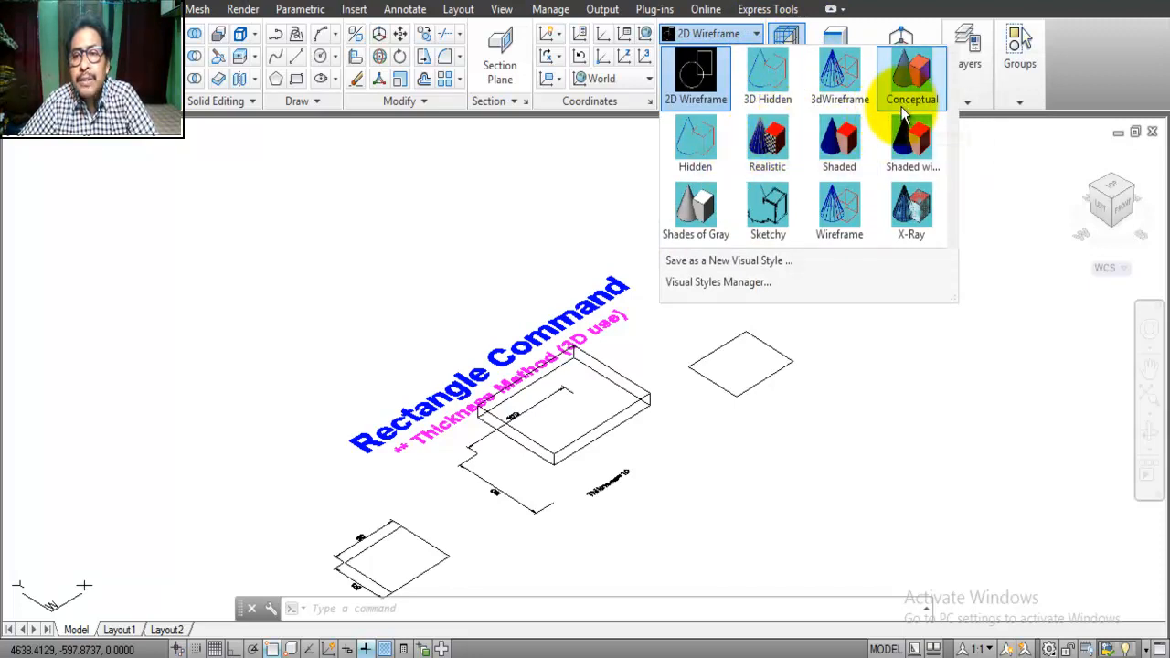
pyautogui.click(916, 79)
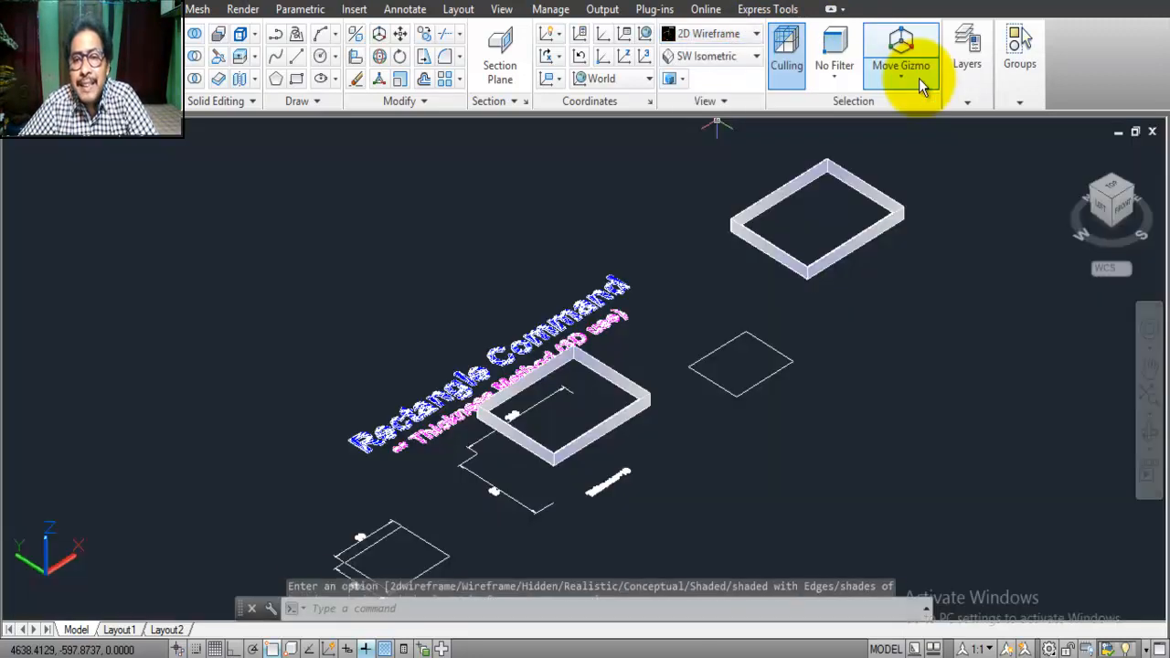